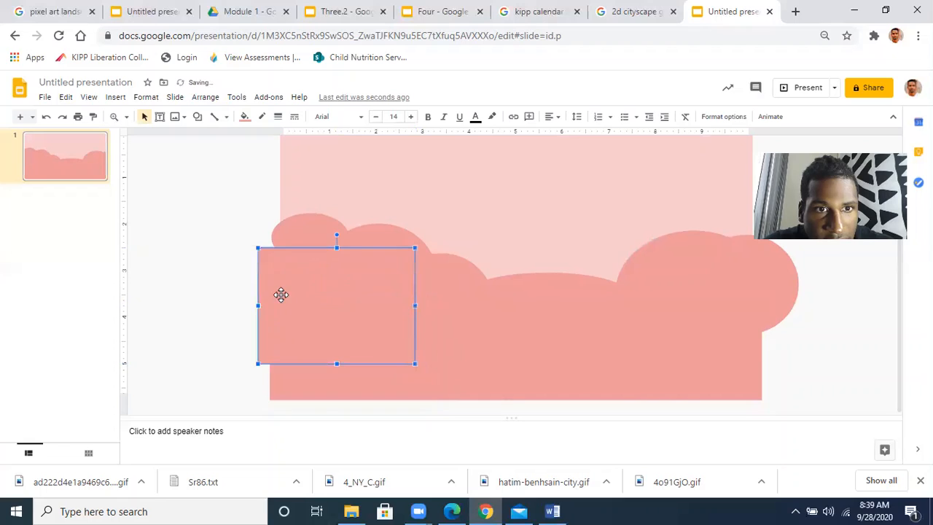
- Narrow the rectangle beneath the left clouds so its outer edge lines up with the leftmost cloud
{"action": "mouse_move", "coordinate": [259, 307]}
{"action": "left_mouse_down"}
{"action": "mouse_move", "coordinate": [285, 307]}
{"action": "mouse_move", "coordinate": [271, 307]}
{"action": "left_mouse_up"}
{"action": "left_click", "coordinate": [244, 316]}
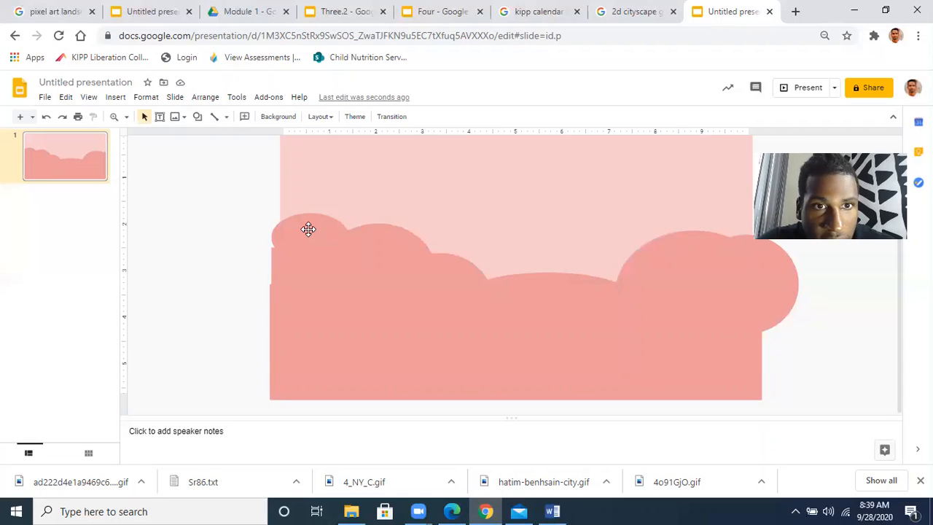
- Group all the darker pink cloud ovals and rectangles into a single object
{"action": "left_click", "coordinate": [308, 229]}
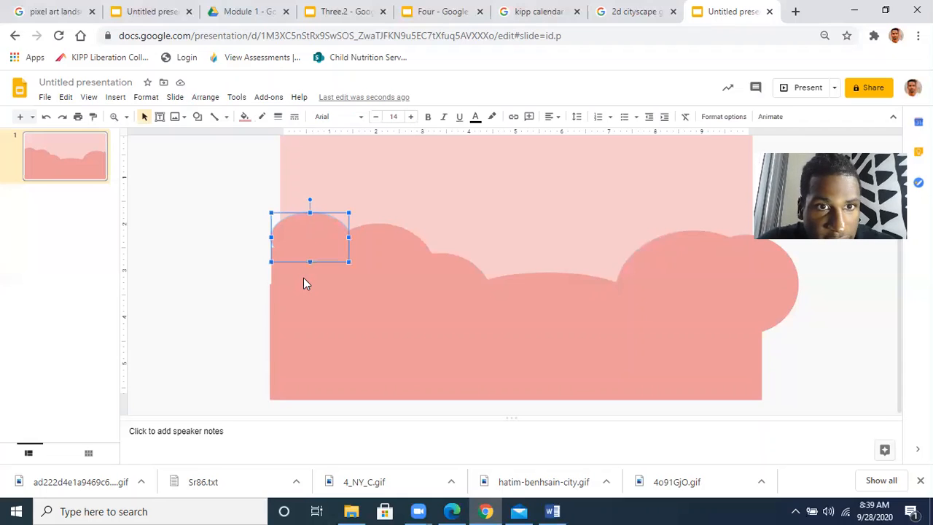
{"action": "left_click", "coordinate": [303, 280]}
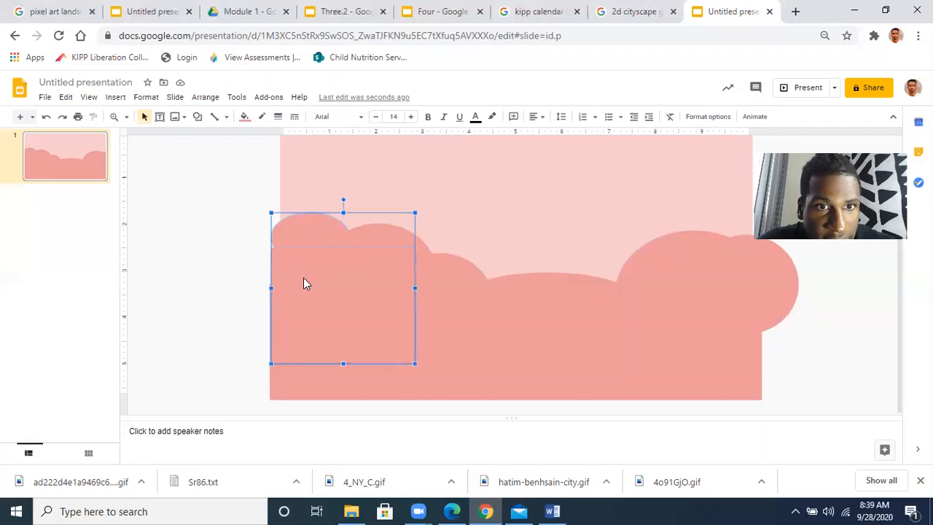
{"action": "left_click", "coordinate": [316, 379]}
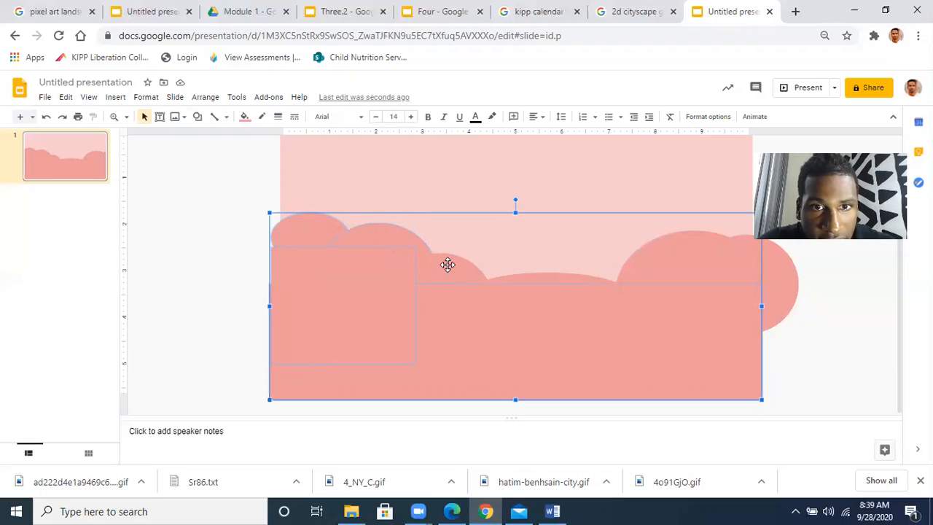
{"action": "left_click", "coordinate": [548, 276], "text": "shift"}
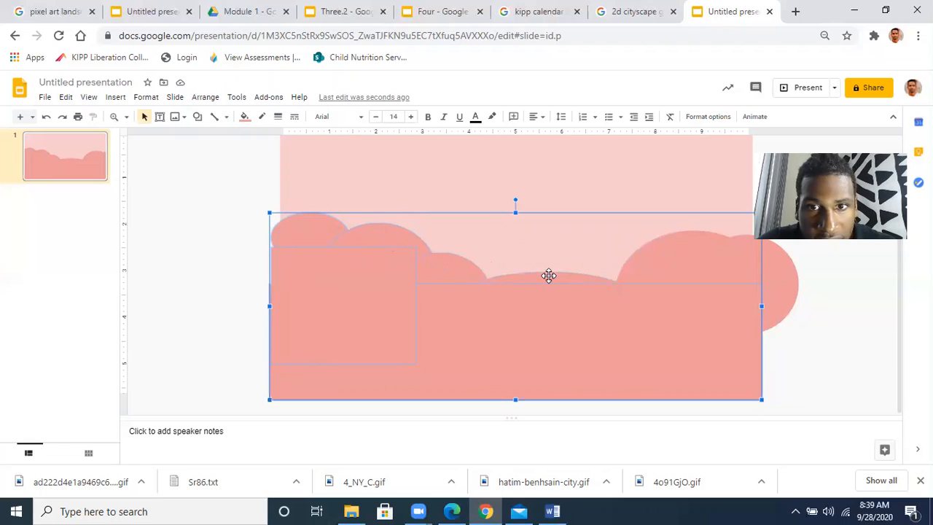
{"action": "left_click", "coordinate": [679, 251], "text": "shift"}
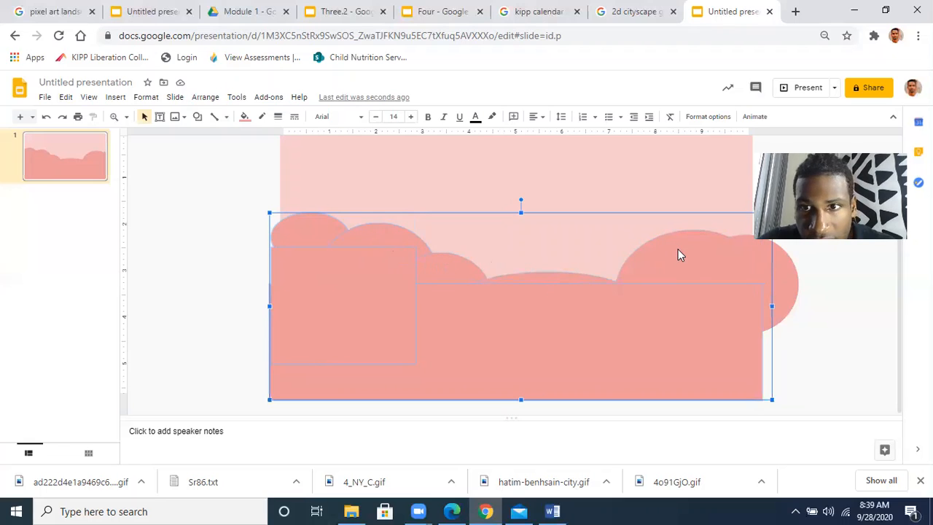
{"action": "left_click", "coordinate": [763, 259], "text": "shift"}
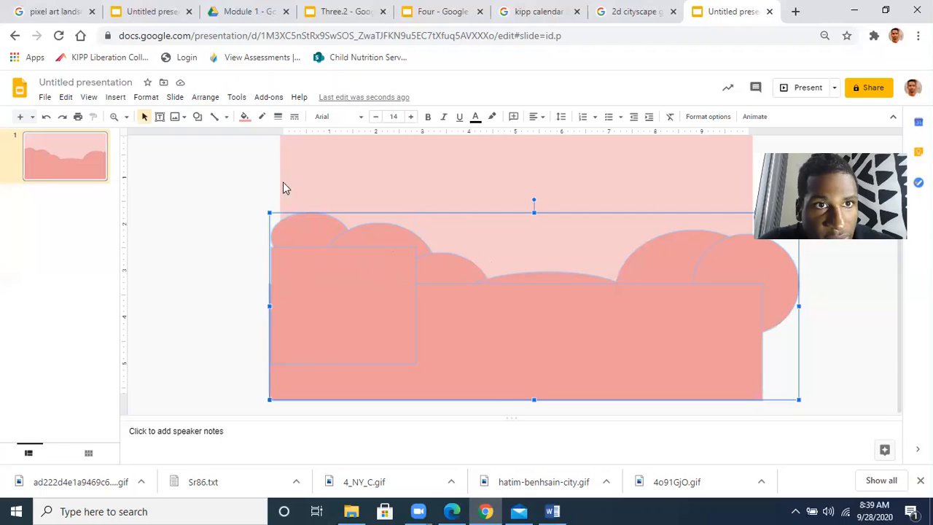
{"action": "left_click", "coordinate": [206, 99]}
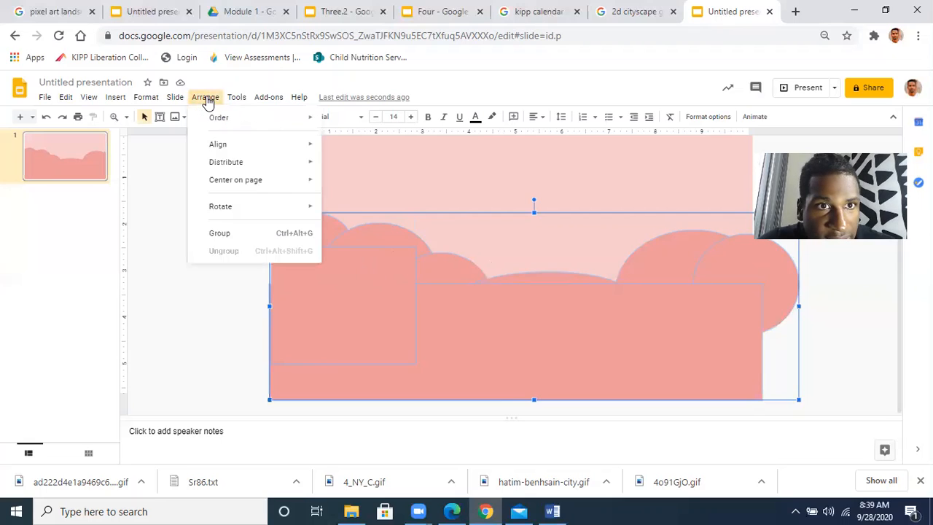
{"action": "left_click", "coordinate": [223, 235]}
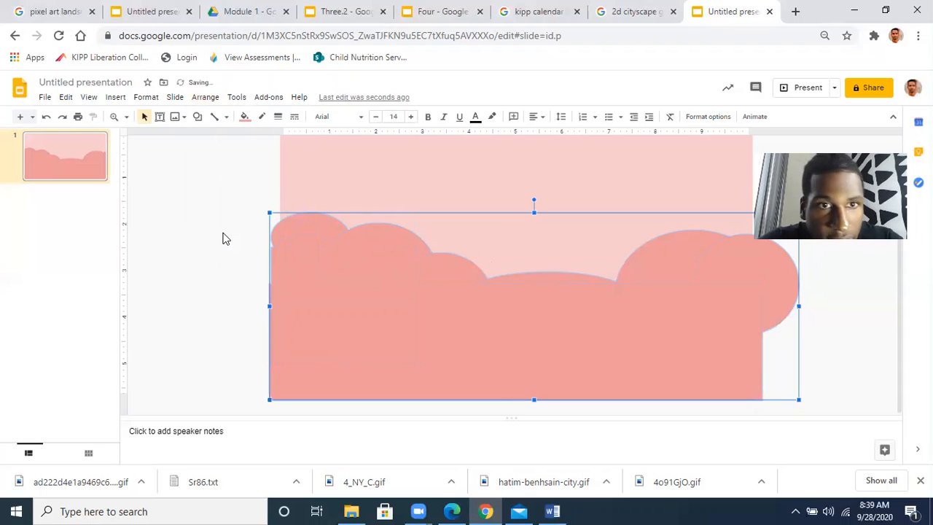
{"action": "left_click", "coordinate": [211, 234]}
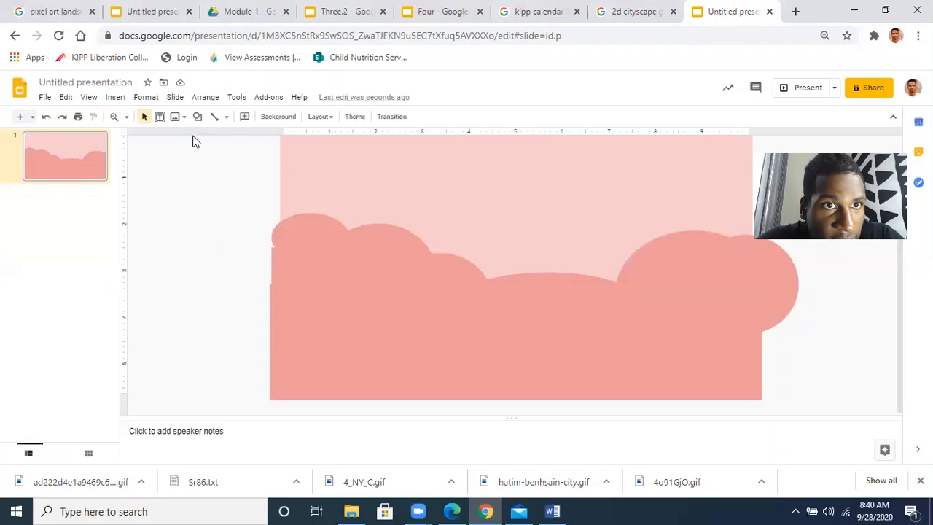
{"action": "left_click", "coordinate": [228, 119]}
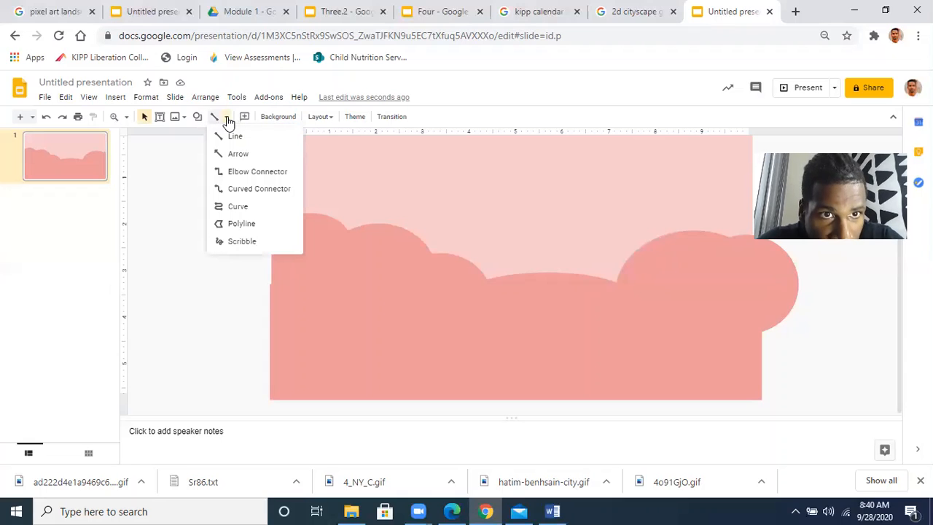
{"action": "left_click", "coordinate": [242, 224]}
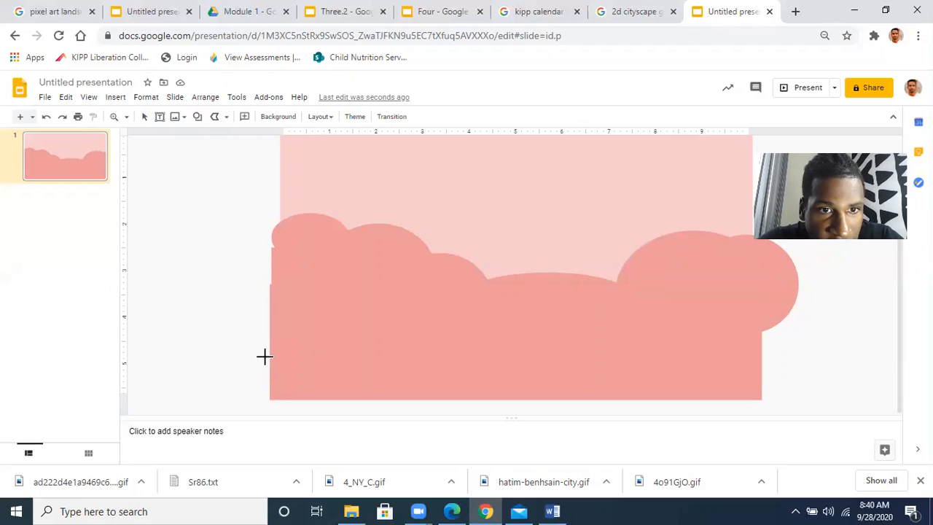
{"action": "mouse_move", "coordinate": [265, 356]}
{"action": "left_mouse_down"}
{"action": "mouse_move", "coordinate": [304, 321]}
{"action": "mouse_move", "coordinate": [314, 332]}
{"action": "mouse_move", "coordinate": [295, 348]}
{"action": "mouse_move", "coordinate": [311, 321]}
{"action": "left_mouse_up"}
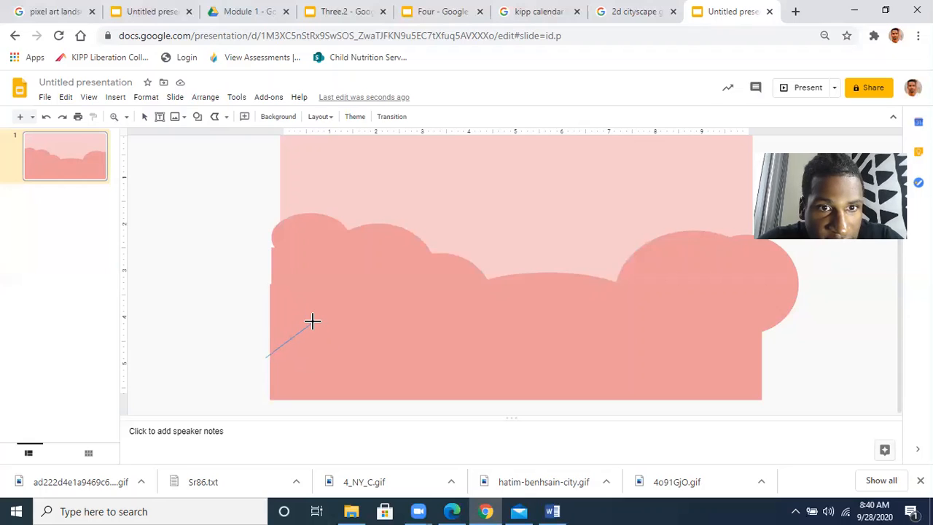
{"action": "left_click", "coordinate": [314, 321]}
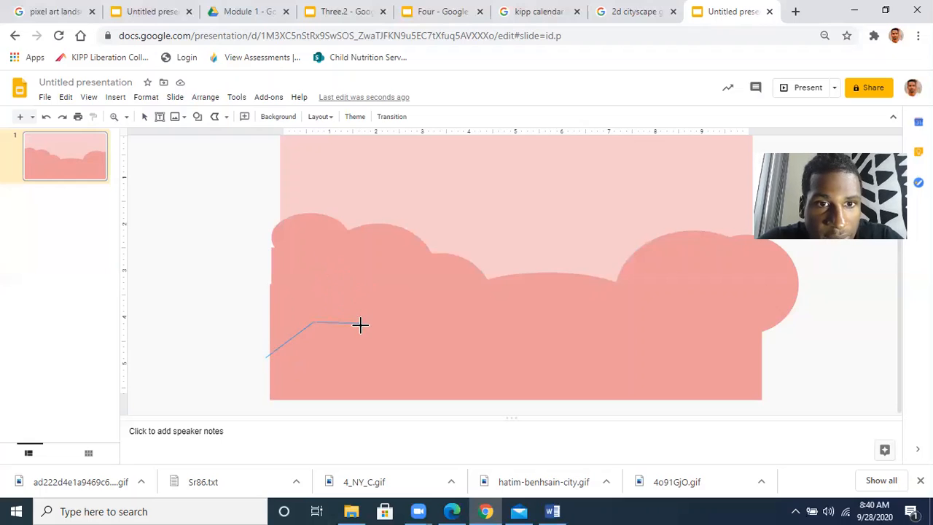
{"action": "double_click", "coordinate": [313, 321]}
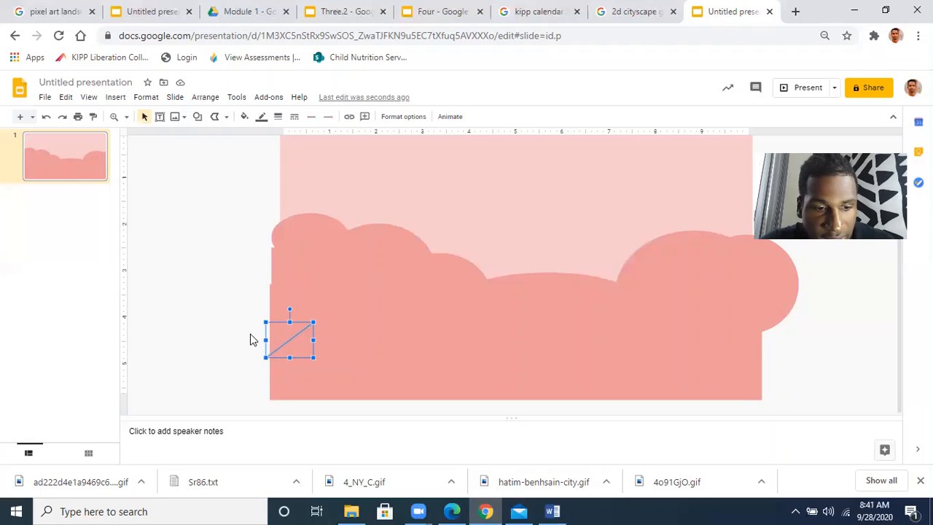
{"action": "key", "text": "Delete"}
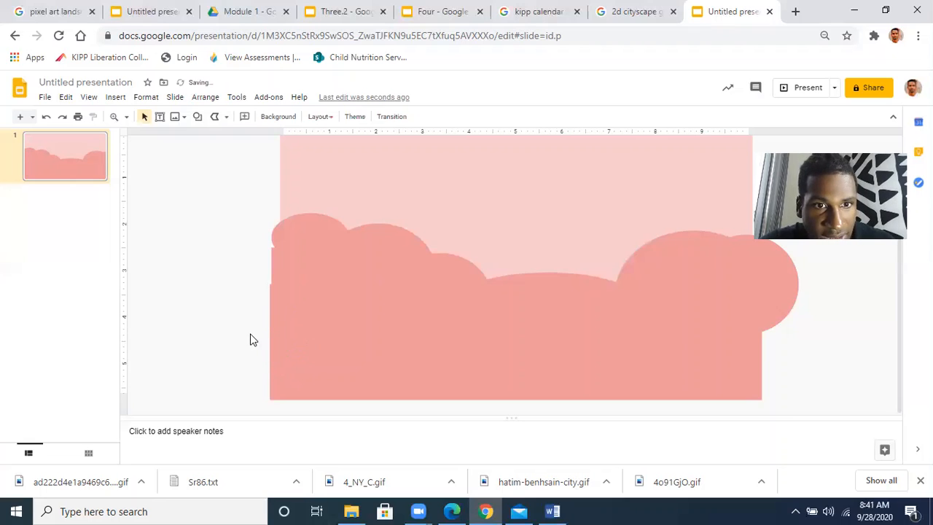
- Draw a closed, jagged mountain silhouette with the Polyline tool across the slide's full width, peaking near the middle and extending down to the slide's lower edge
{"action": "left_click", "coordinate": [215, 118]}
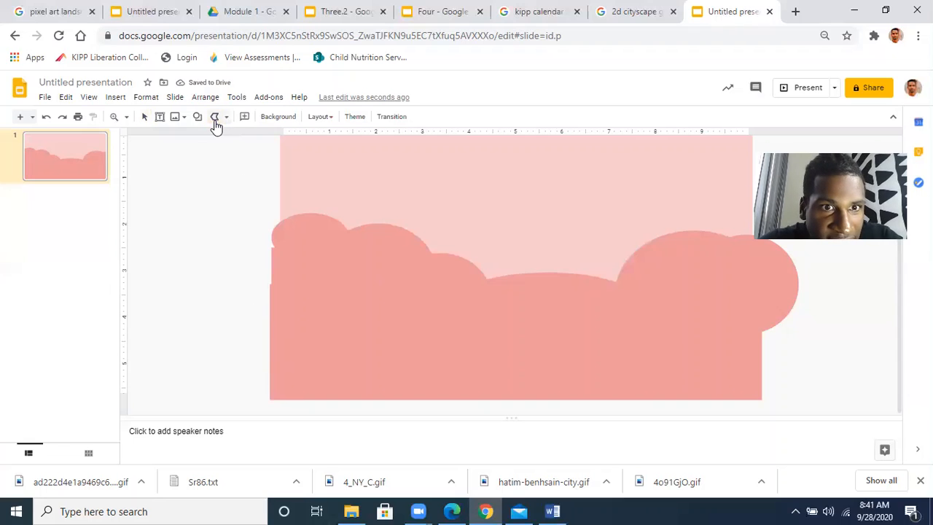
{"action": "left_click", "coordinate": [267, 343]}
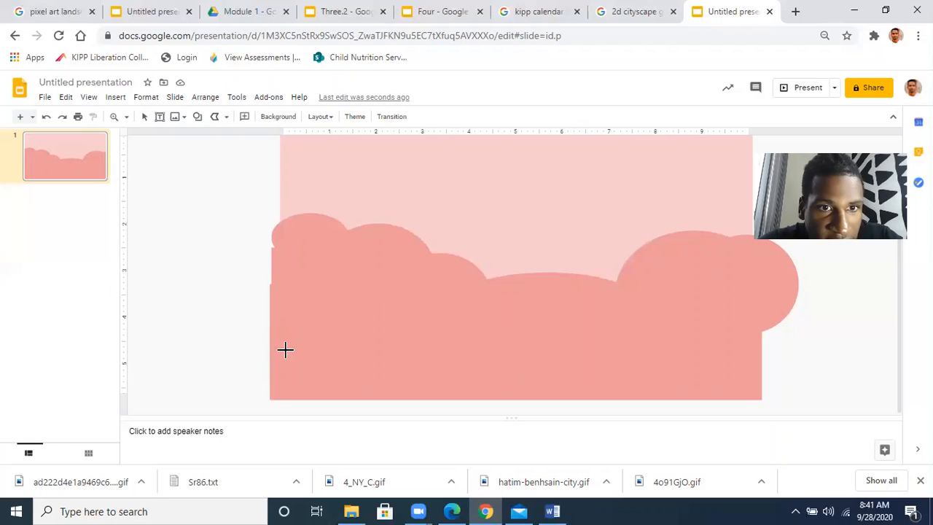
{"action": "left_click", "coordinate": [307, 315]}
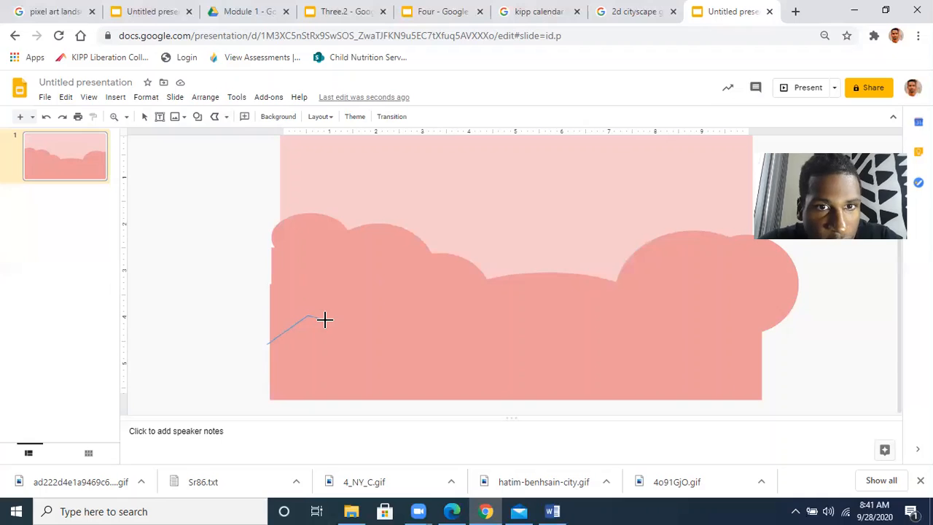
{"action": "left_click", "coordinate": [324, 319]}
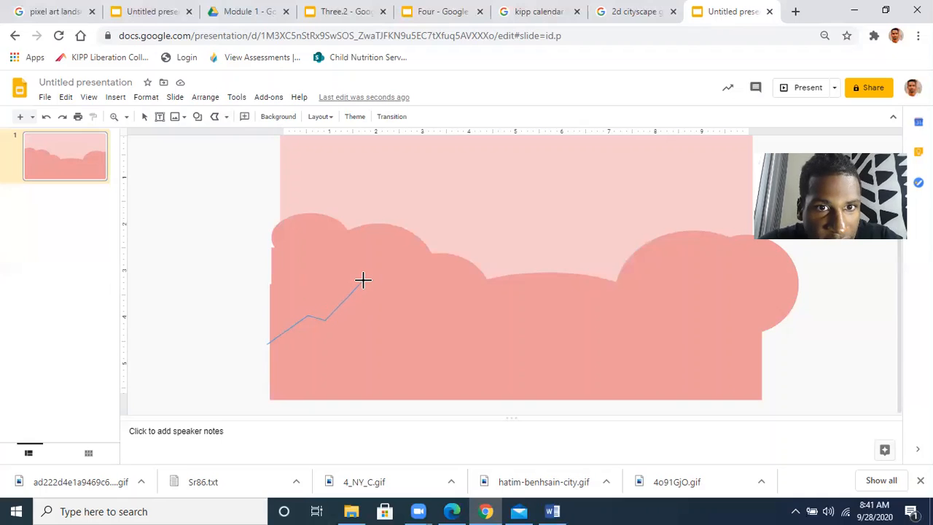
{"action": "left_click", "coordinate": [363, 280]}
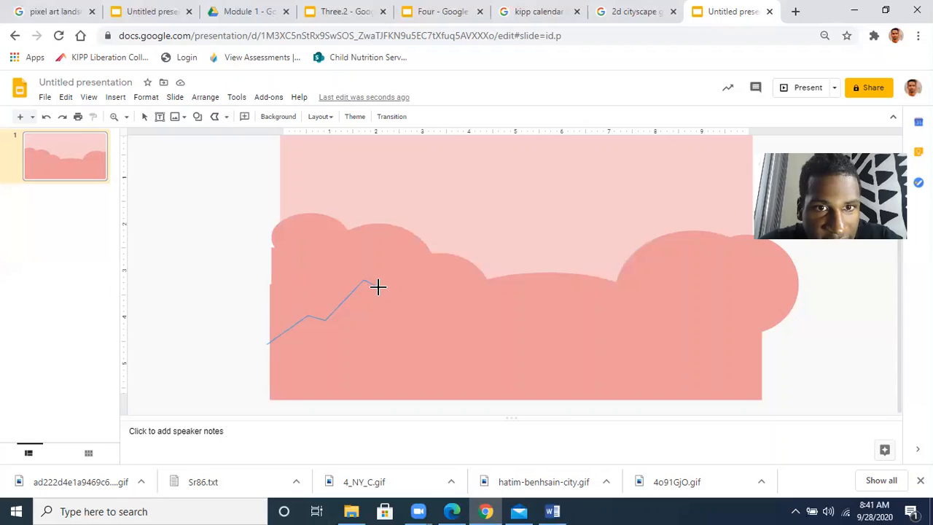
{"action": "left_click", "coordinate": [377, 286]}
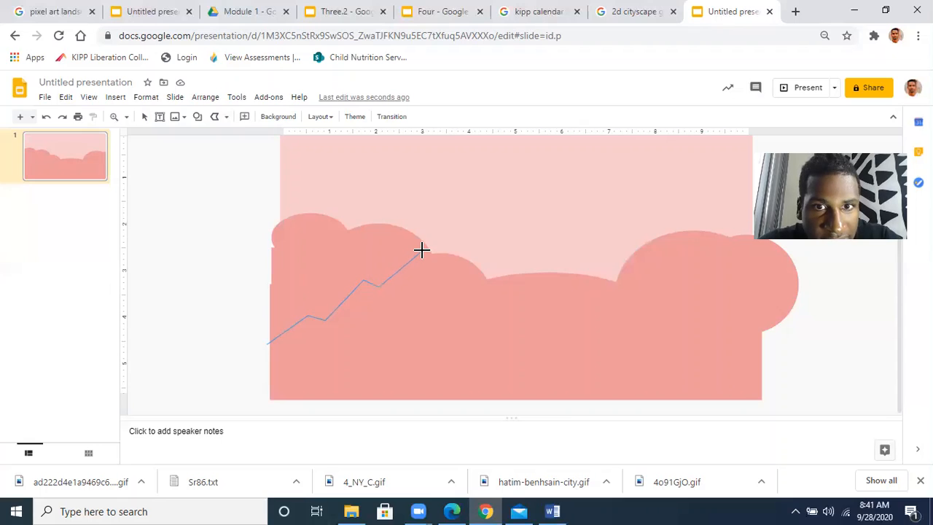
{"action": "left_click", "coordinate": [455, 220]}
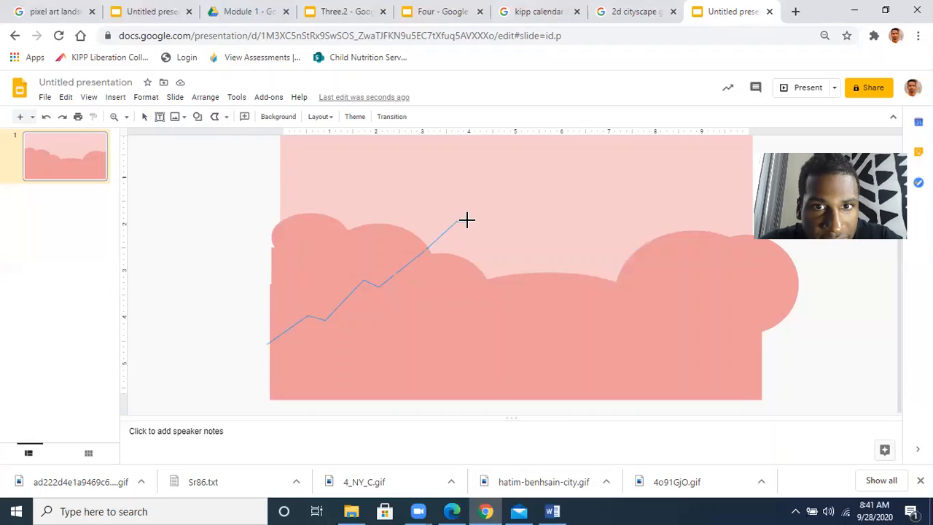
{"action": "left_click", "coordinate": [468, 219]}
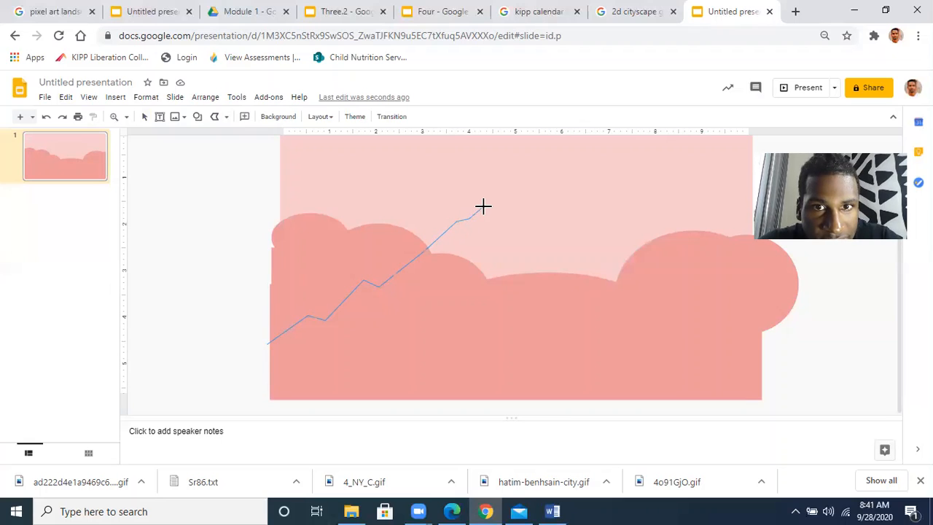
{"action": "left_click", "coordinate": [483, 207]}
{"action": "left_click", "coordinate": [507, 223]}
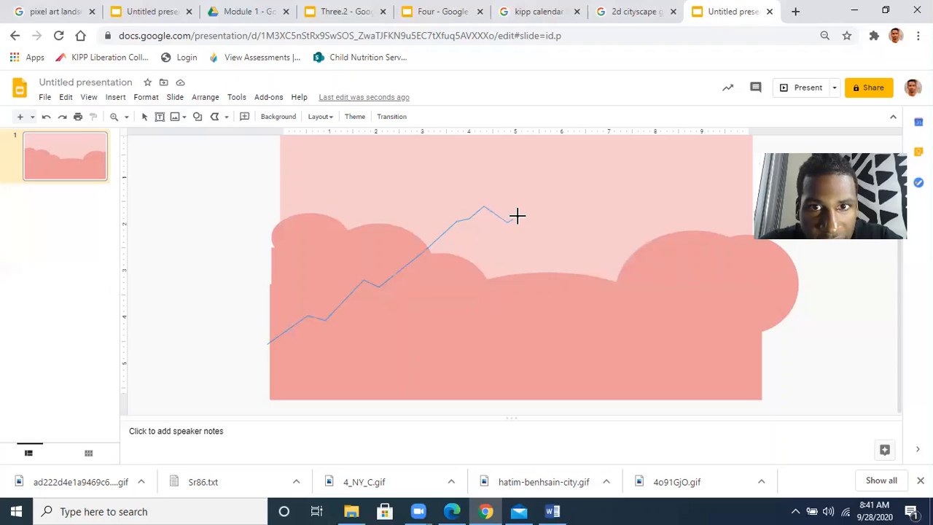
{"action": "left_click", "coordinate": [519, 216]}
{"action": "left_click", "coordinate": [540, 242]}
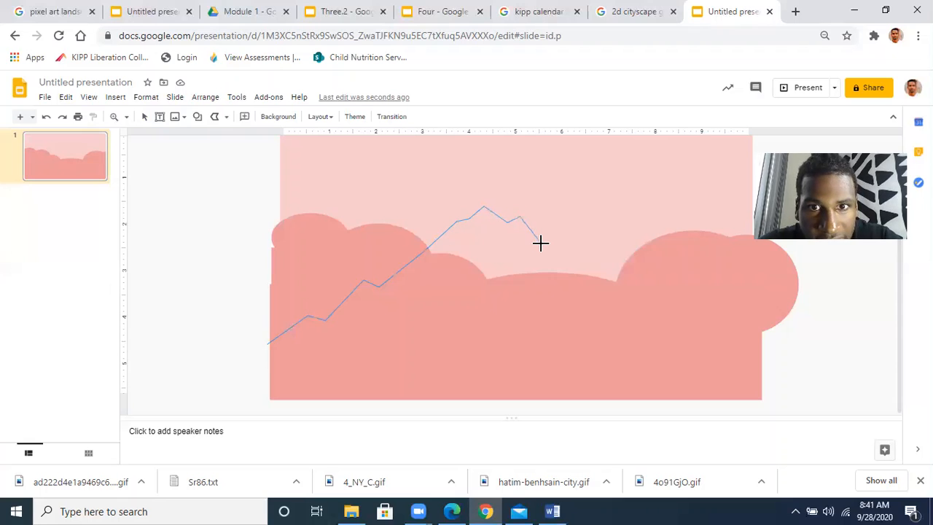
{"action": "left_click", "coordinate": [565, 251]}
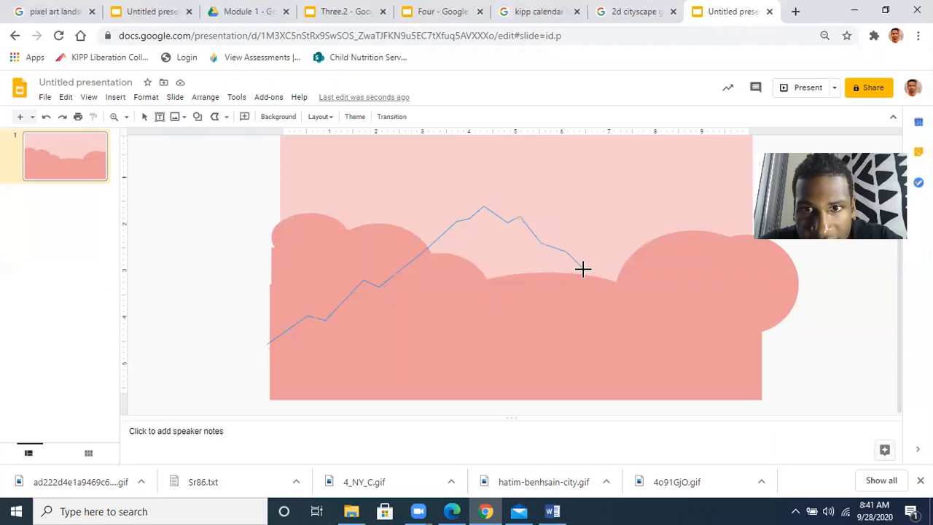
{"action": "left_click", "coordinate": [583, 268]}
{"action": "left_click", "coordinate": [621, 266]}
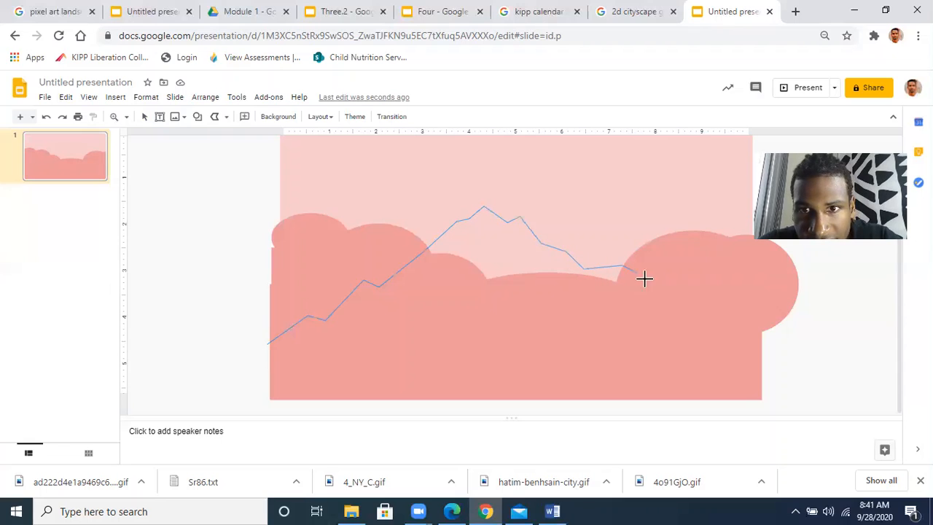
{"action": "left_click", "coordinate": [658, 286]}
{"action": "left_click", "coordinate": [683, 285]}
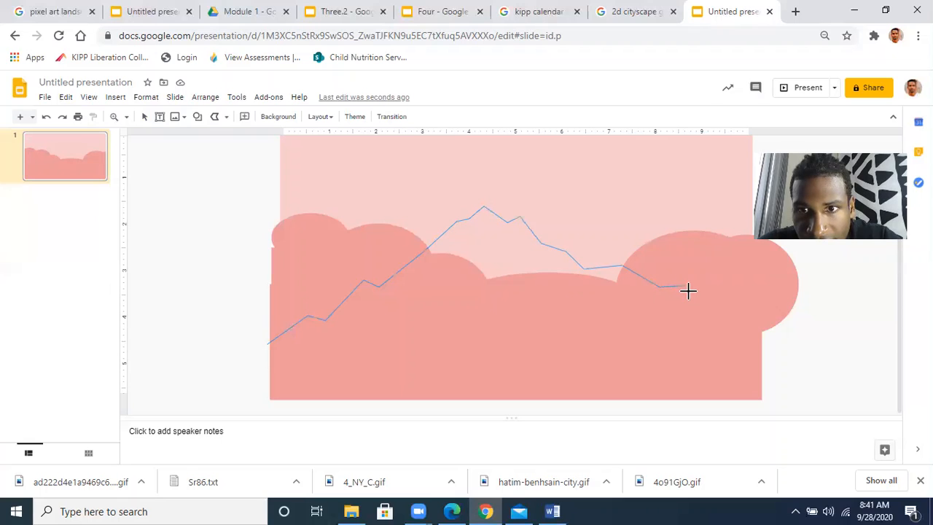
{"action": "left_click", "coordinate": [699, 306]}
{"action": "left_click", "coordinate": [723, 303]}
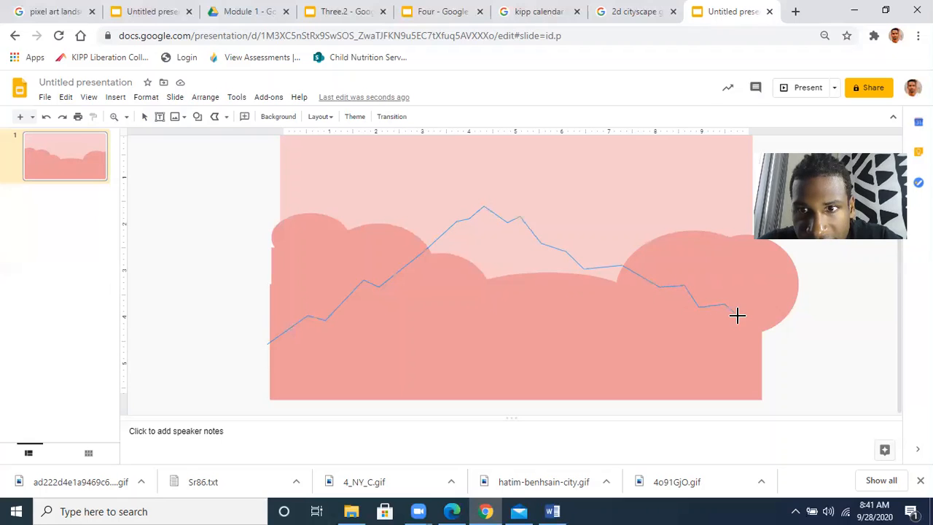
{"action": "left_click", "coordinate": [761, 331]}
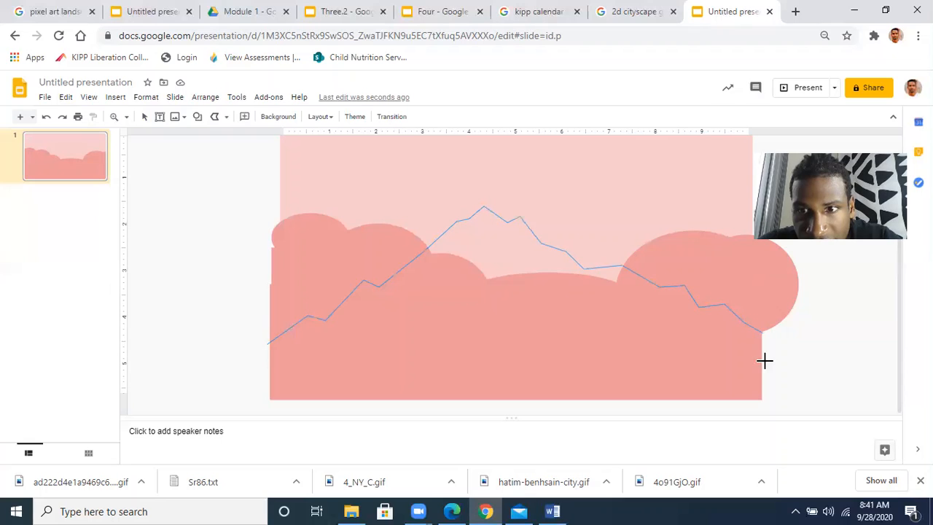
{"action": "left_click", "coordinate": [762, 402]}
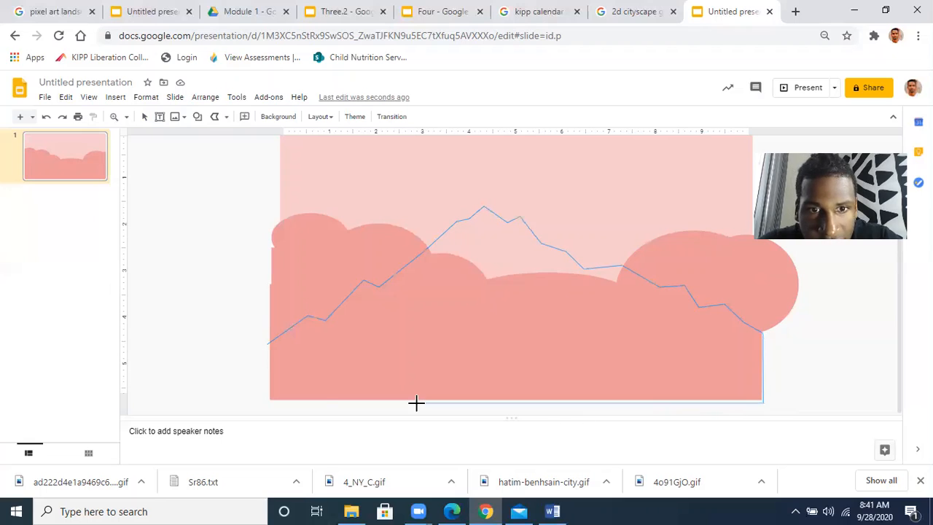
{"action": "left_click", "coordinate": [263, 400]}
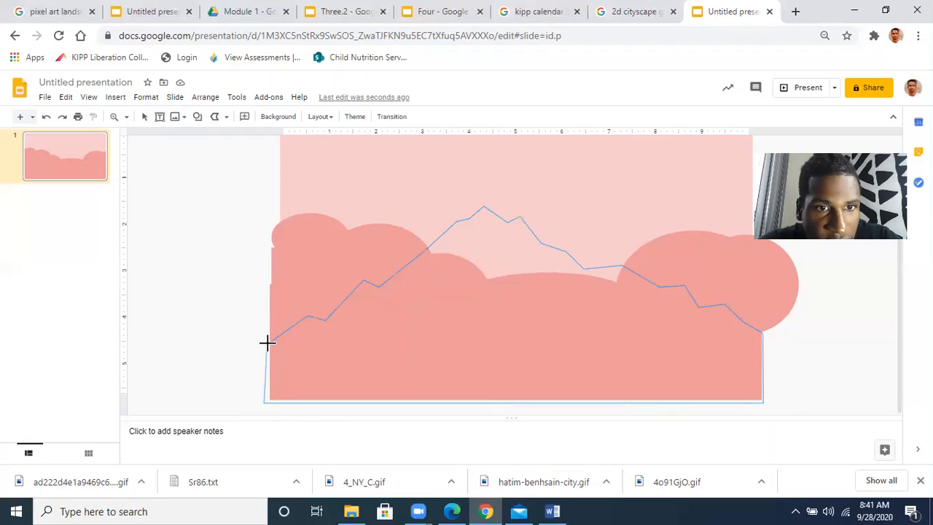
{"action": "left_click", "coordinate": [267, 343]}
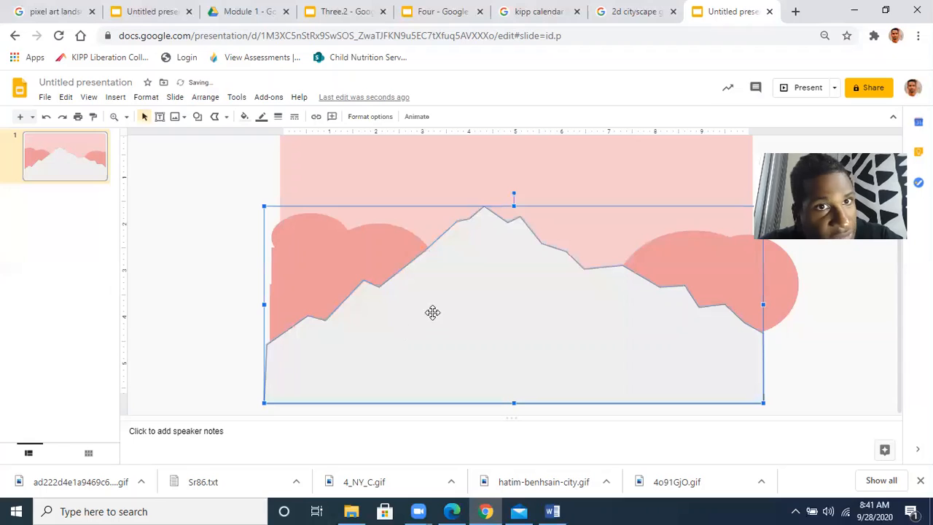
- Fill the mountain silhouette with solid red and make its border transparent
{"action": "left_click", "coordinate": [245, 119]}
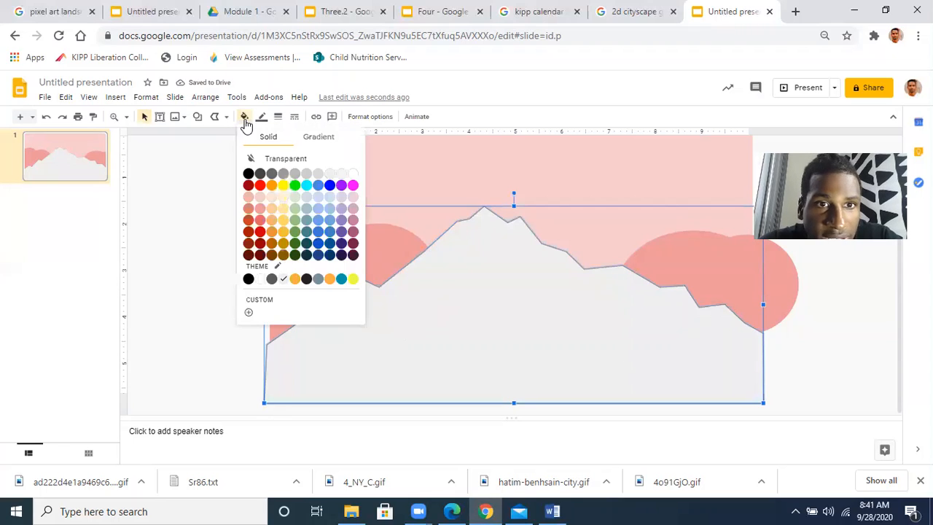
{"action": "left_click", "coordinate": [260, 232]}
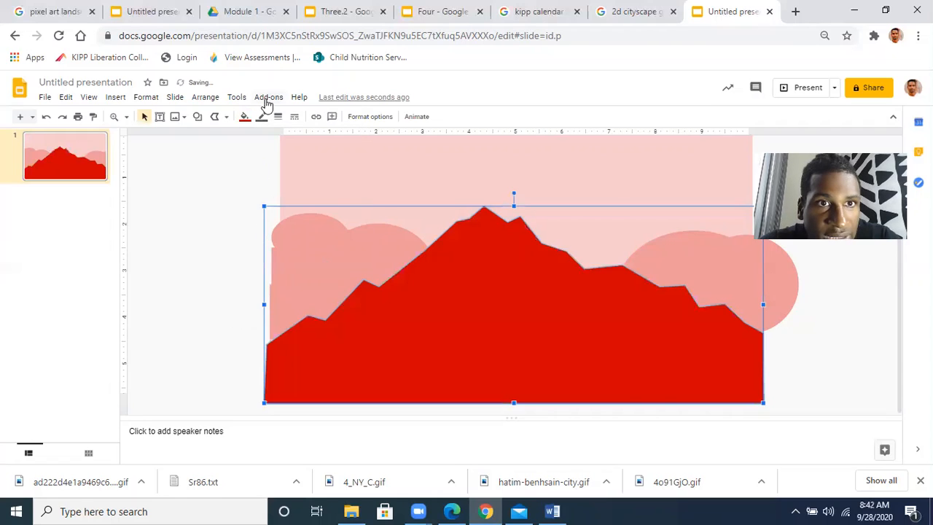
{"action": "left_click", "coordinate": [264, 119]}
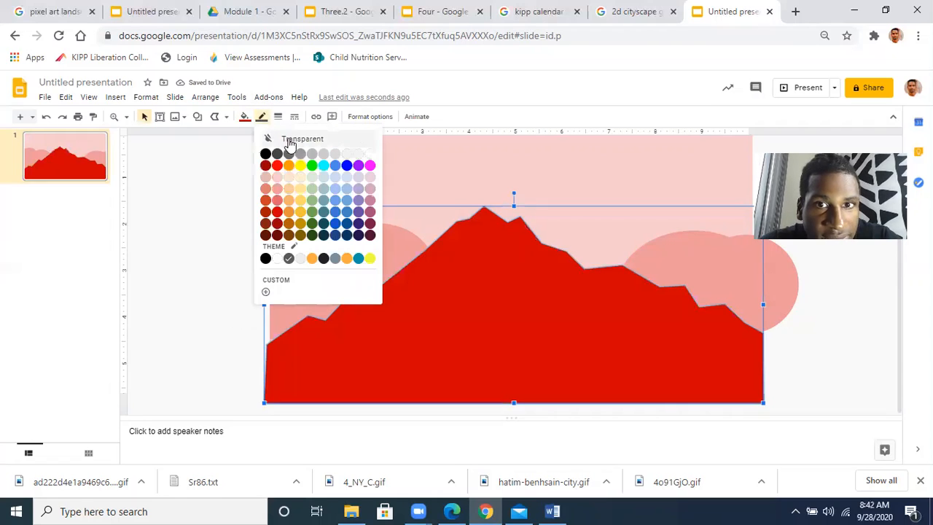
{"action": "left_click", "coordinate": [285, 138]}
{"action": "left_click", "coordinate": [217, 219]}
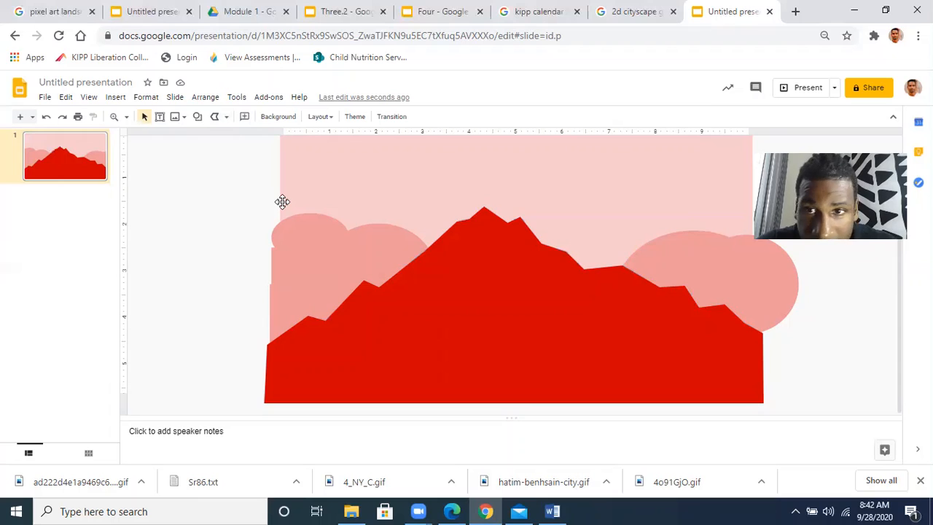
- Raise the grouped darker pink clouds so their lower parts show above the mountain slopes on both sides of the peak
{"action": "left_click", "coordinate": [316, 271]}
{"action": "key", "text": "Up"}
{"action": "key", "text": "Up"}
{"action": "key", "text": "Up"}
{"action": "key", "text": "Up"}
{"action": "key", "text": "Up"}
{"action": "key", "text": "Up"}
{"action": "key", "text": "Up"}
{"action": "key", "text": "Up"}
{"action": "key", "text": "Up"}
{"action": "key", "text": "Up"}
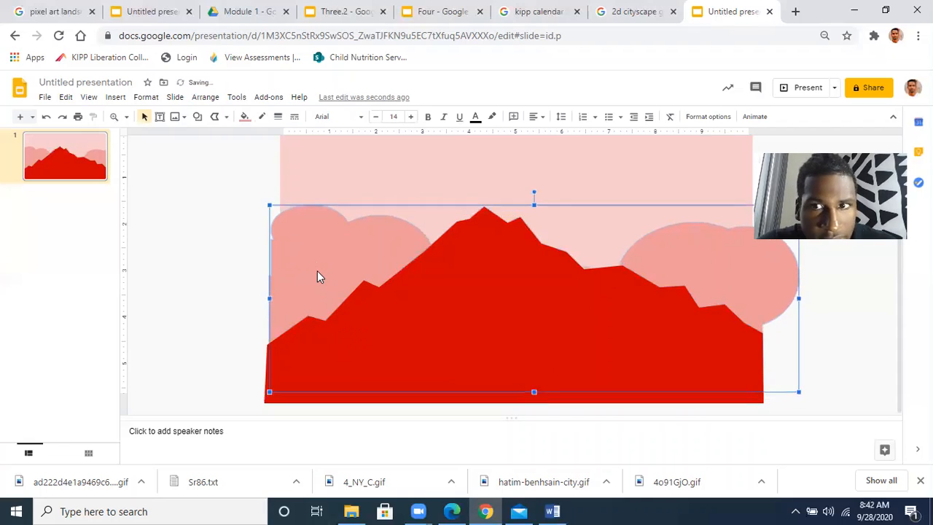
{"action": "key", "text": "Up"}
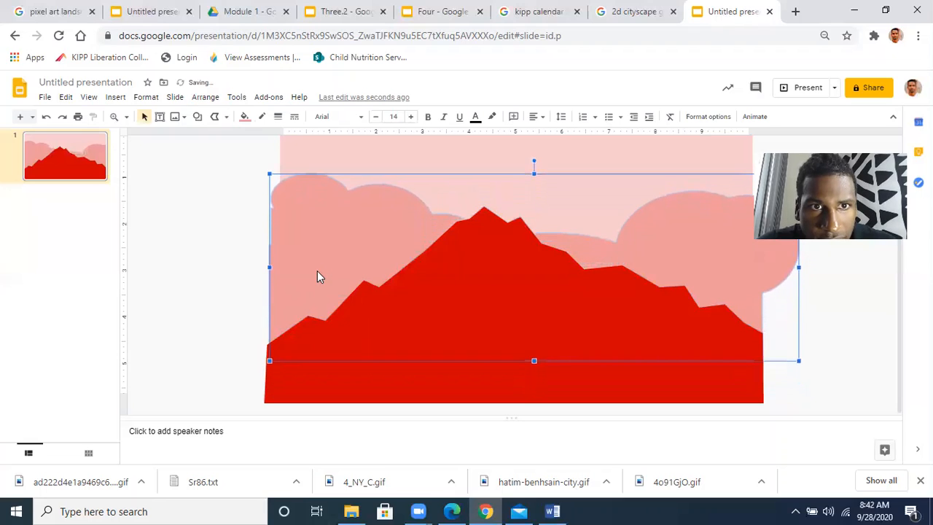
- Nudge the red mountain up by about half a ruler unit, leaving a thin background strip below it
{"action": "scroll", "coordinate": [247, 305], "scroll_direction": "up", "scroll_amount": 1}
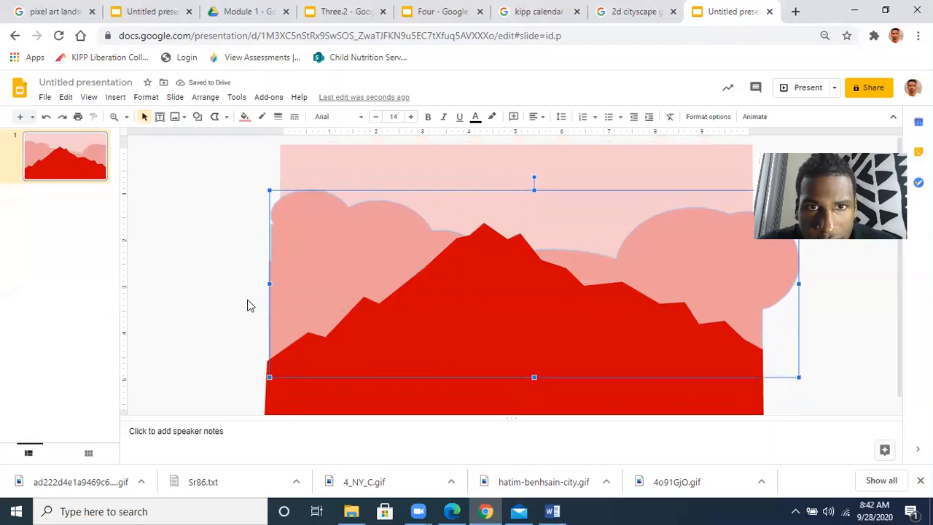
{"action": "left_click", "coordinate": [505, 341]}
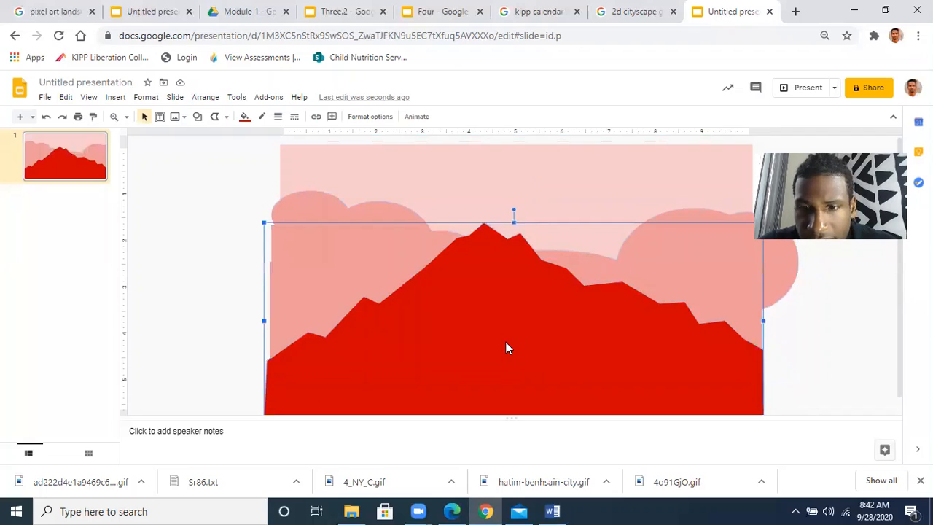
{"action": "key", "text": "Up"}
{"action": "key", "text": "Up"}
{"action": "key", "text": "Up"}
{"action": "key", "text": "Up"}
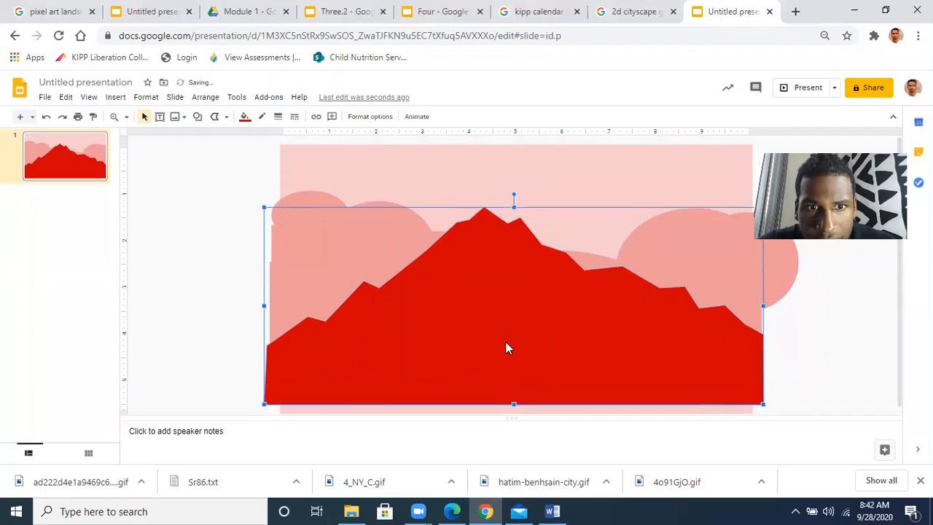
{"action": "key", "text": "Up"}
{"action": "key", "text": "Up"}
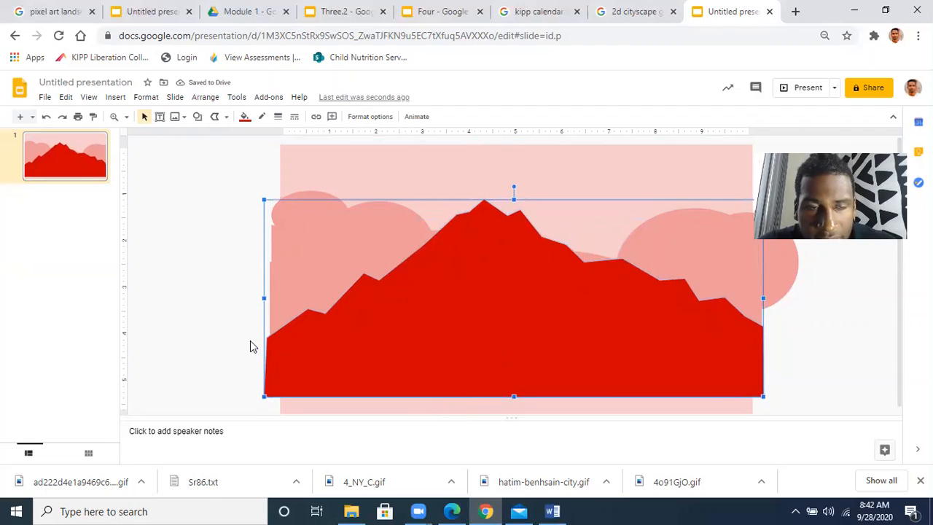
{"action": "left_click", "coordinate": [218, 323]}
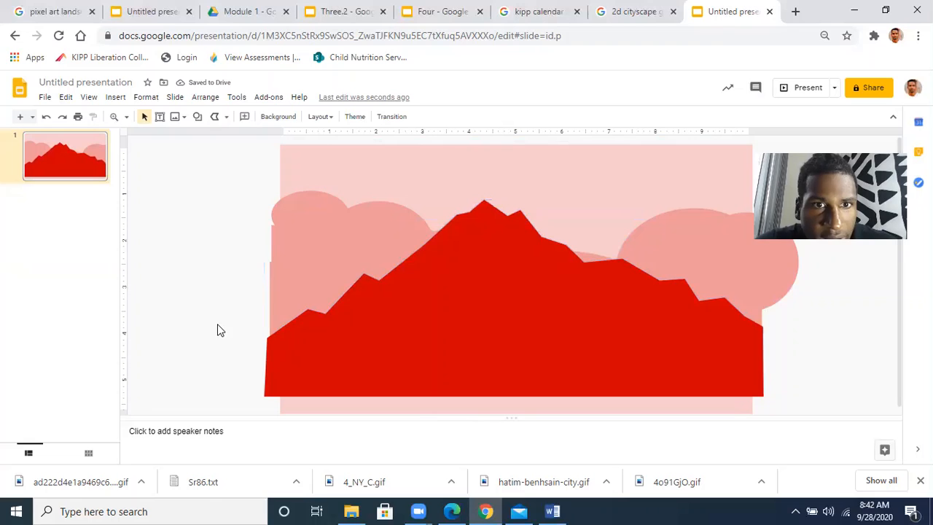
- Draw a city skyline outline with the Polyline tool from the slide's left edge to just past the mountain peak, with stepped rooftops of varying heights
{"action": "left_click", "coordinate": [216, 118]}
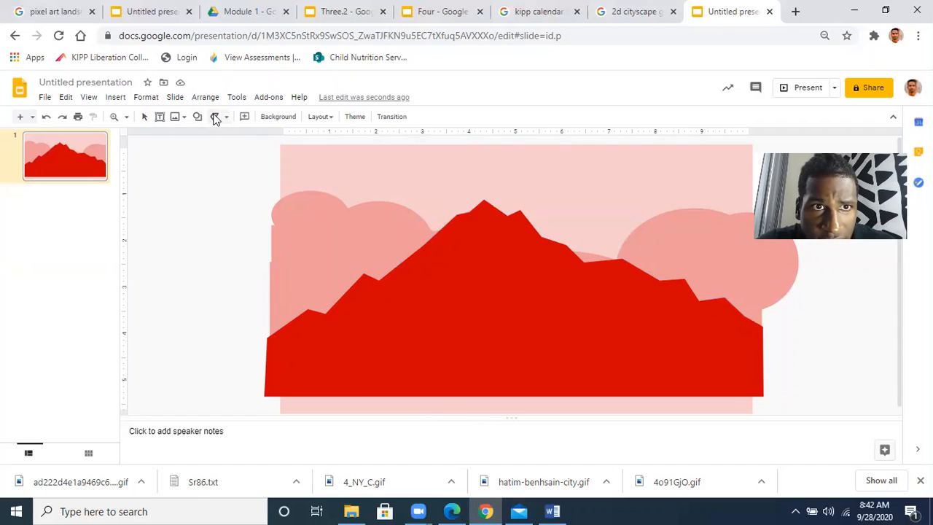
{"action": "left_click", "coordinate": [270, 322]}
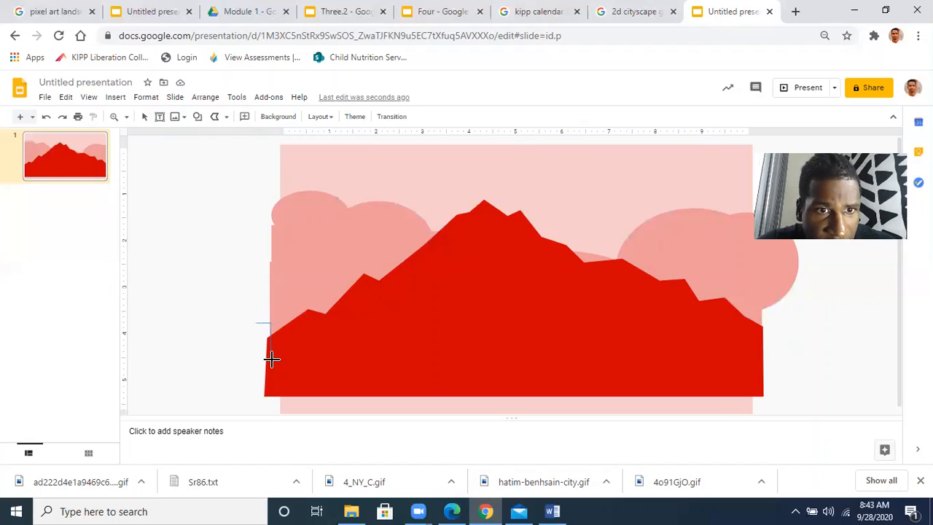
{"action": "left_click", "coordinate": [271, 363]}
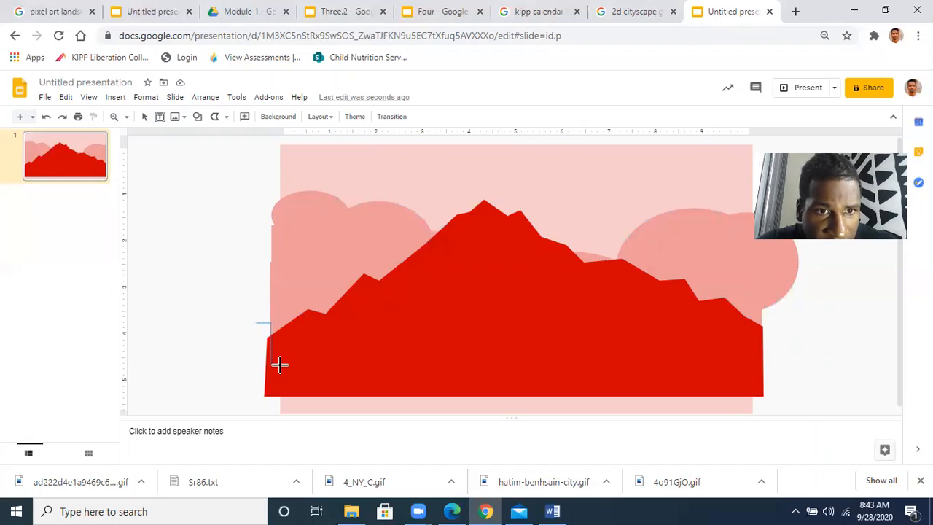
{"action": "left_click", "coordinate": [282, 365]}
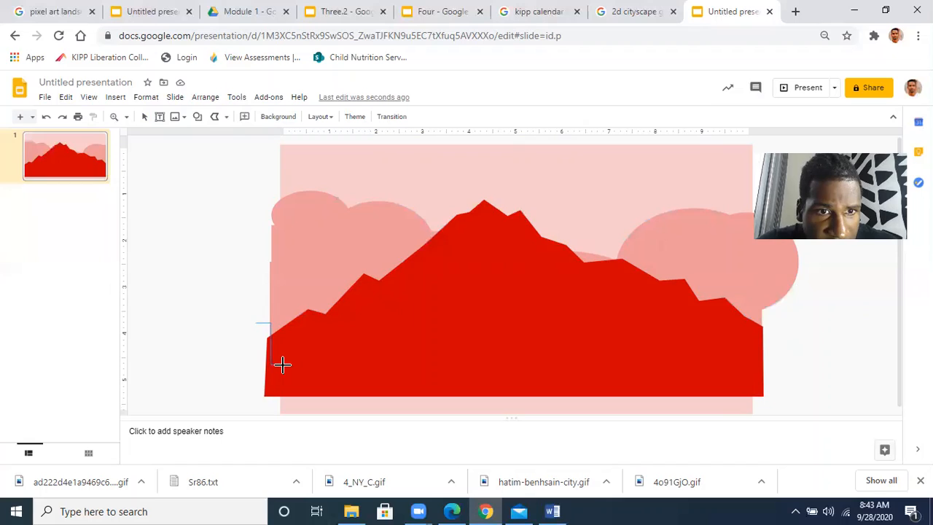
{"action": "left_click", "coordinate": [284, 283]}
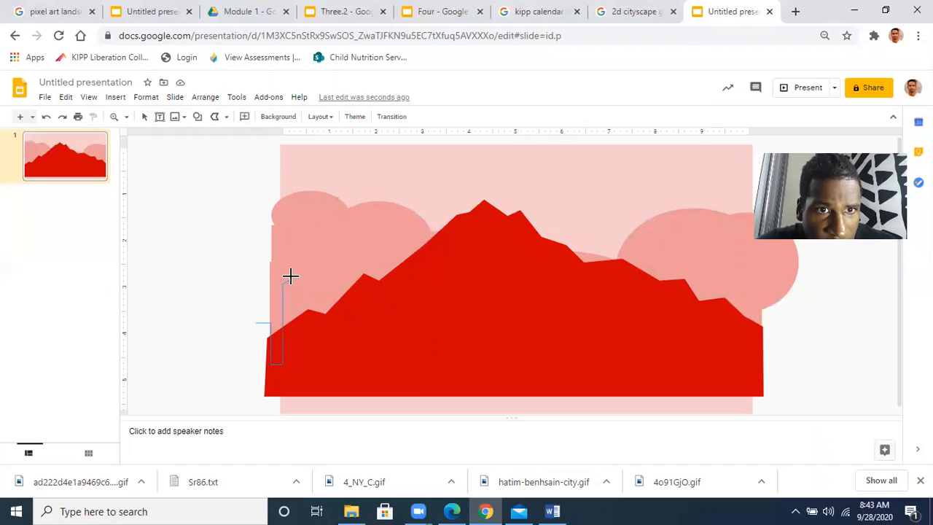
{"action": "left_click", "coordinate": [334, 255]}
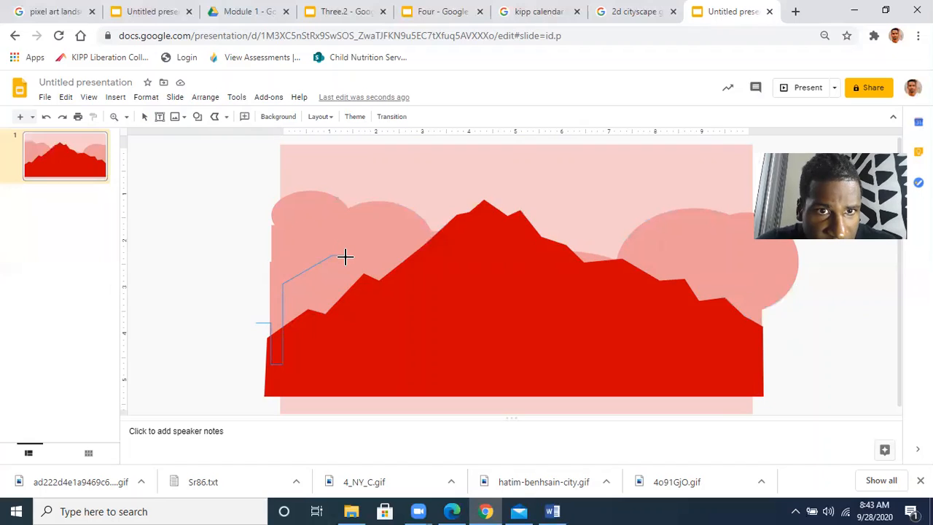
{"action": "left_click", "coordinate": [346, 256]}
{"action": "left_click", "coordinate": [347, 299]}
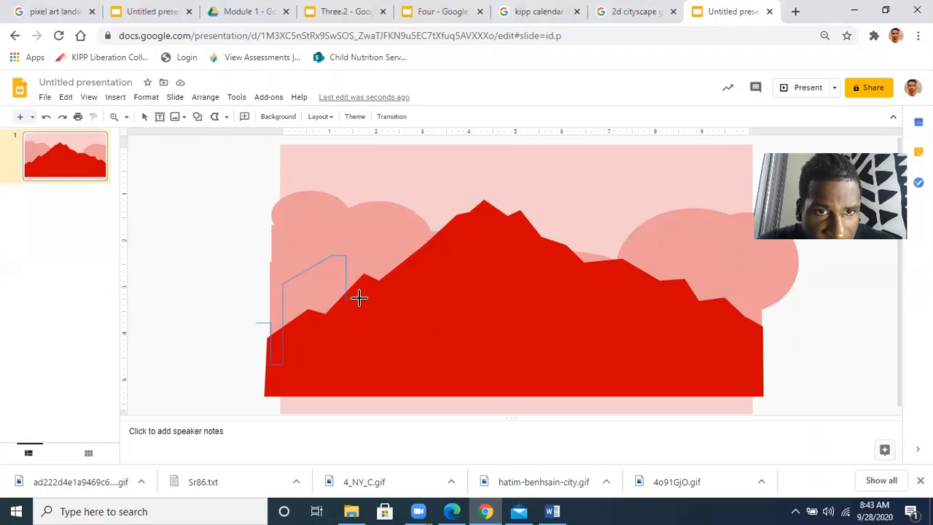
{"action": "left_click", "coordinate": [360, 299]}
{"action": "left_click", "coordinate": [367, 312]}
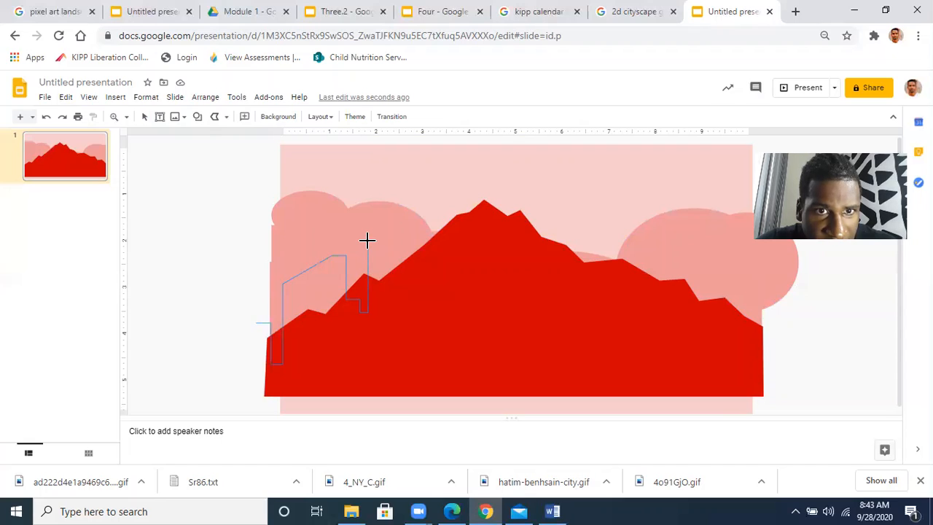
{"action": "left_click", "coordinate": [367, 241]}
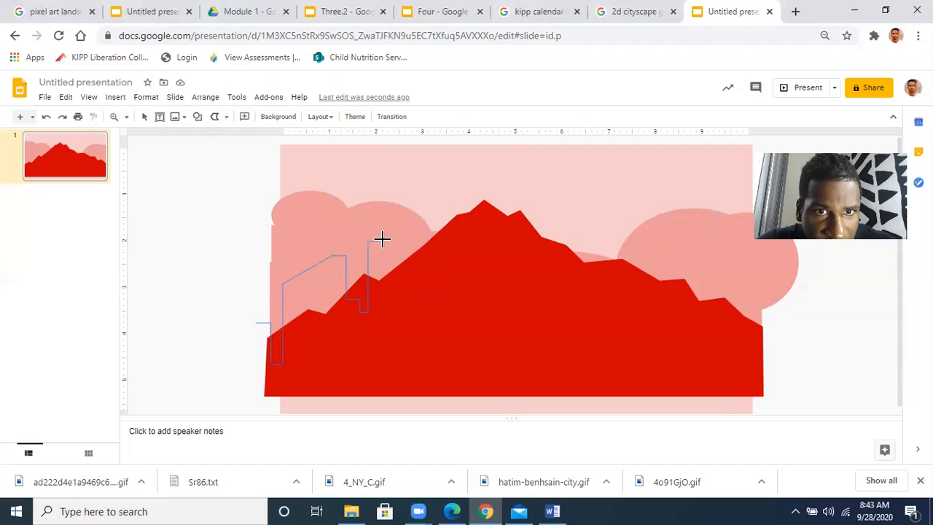
{"action": "left_click", "coordinate": [385, 240]}
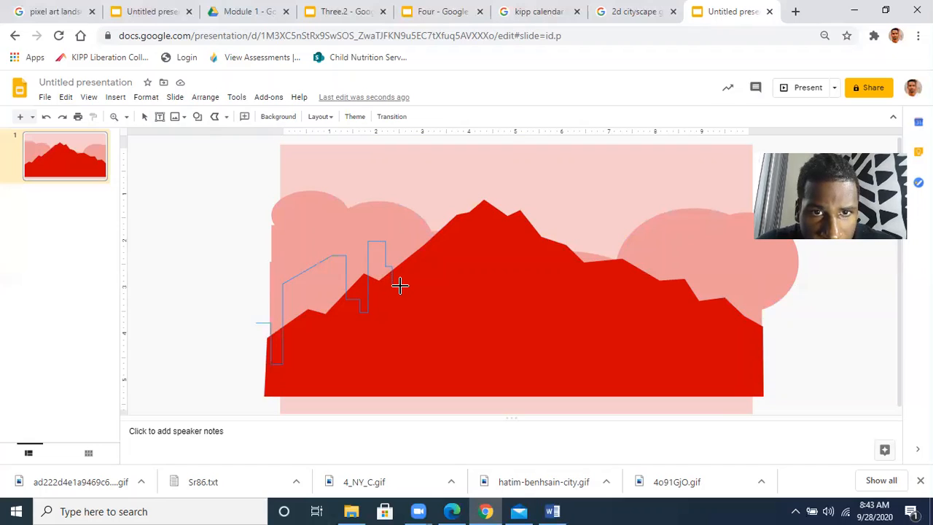
{"action": "left_click", "coordinate": [400, 285]}
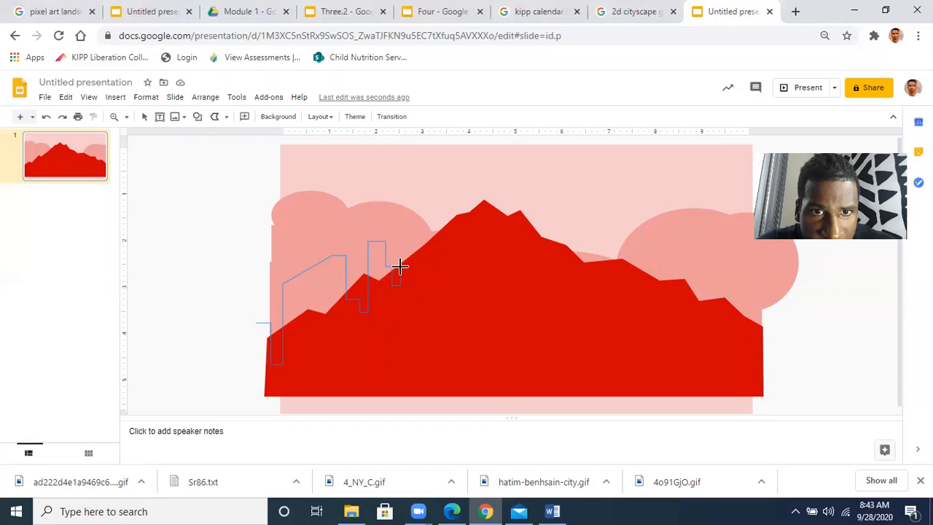
{"action": "left_click", "coordinate": [402, 267]}
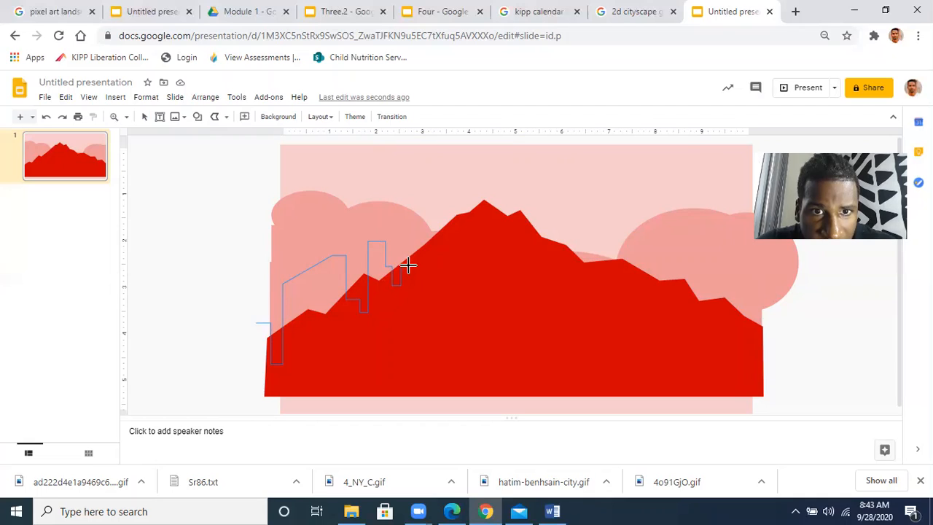
{"action": "left_click", "coordinate": [408, 266]}
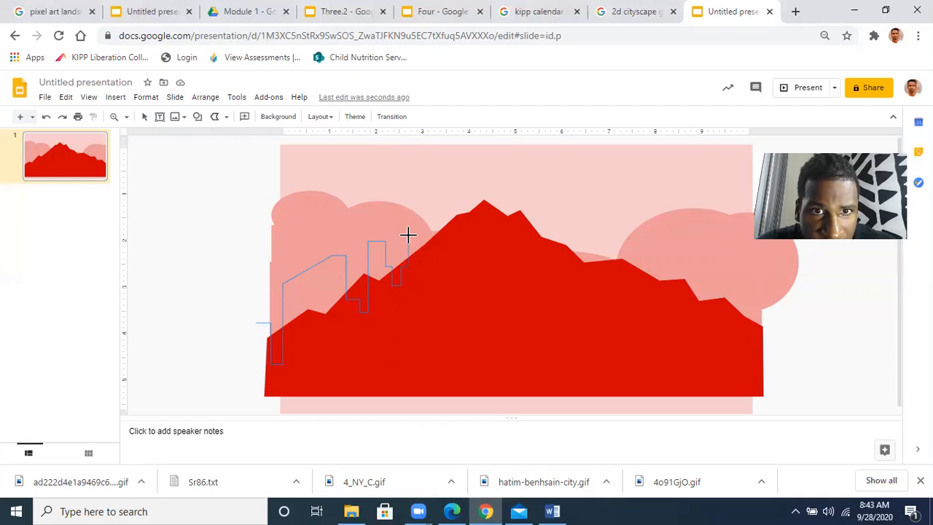
{"action": "left_click", "coordinate": [408, 234]}
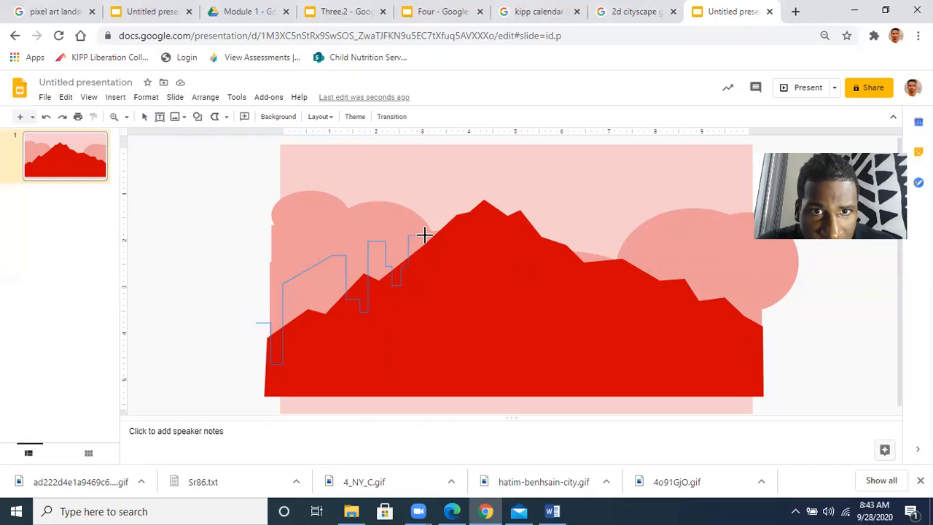
{"action": "left_click", "coordinate": [422, 234]}
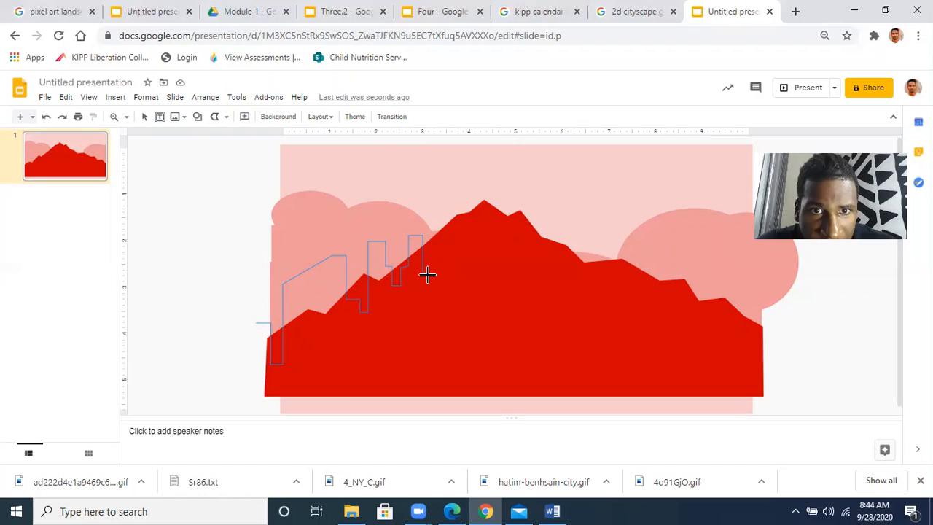
{"action": "left_click", "coordinate": [427, 274]}
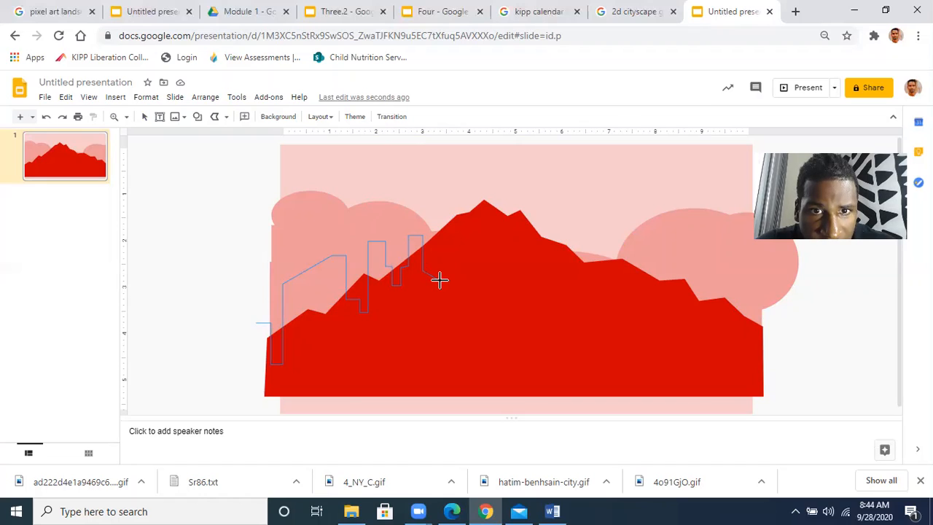
{"action": "left_click", "coordinate": [440, 281]}
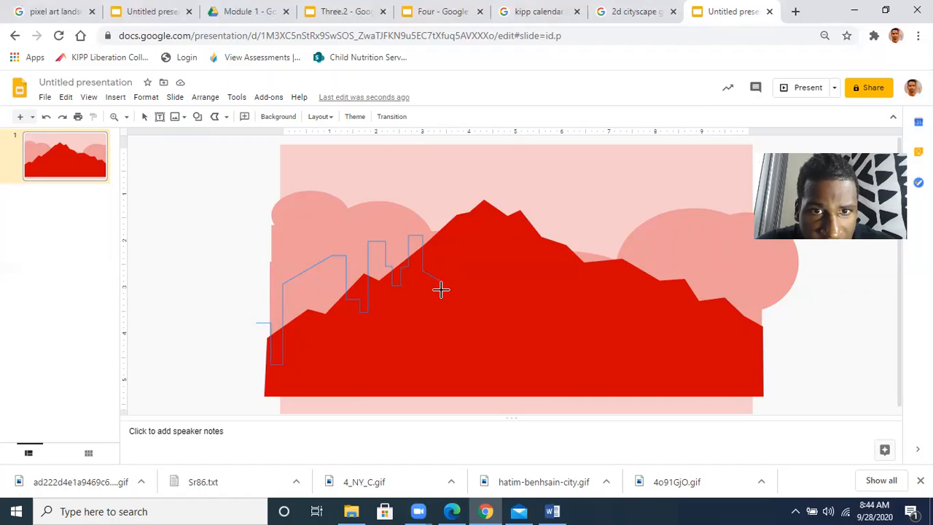
{"action": "left_click", "coordinate": [449, 328]}
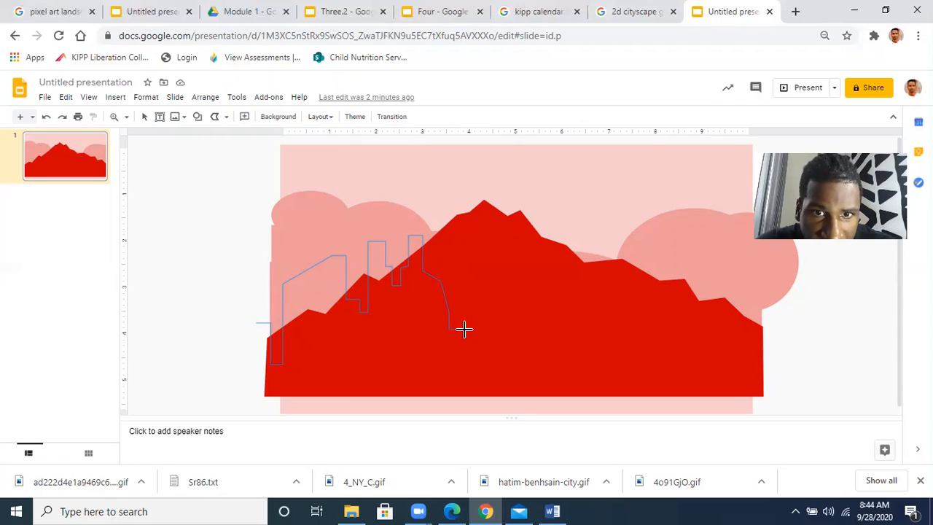
{"action": "left_click", "coordinate": [464, 329]}
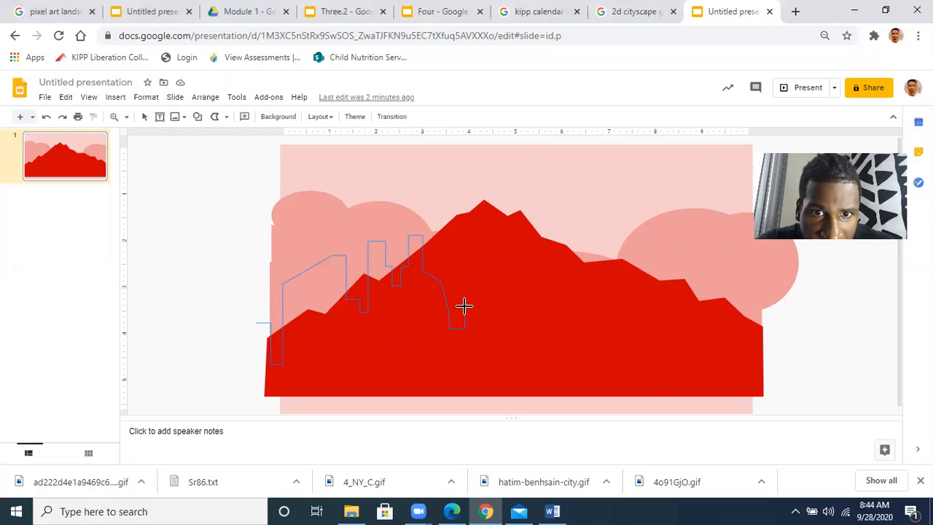
{"action": "left_click", "coordinate": [464, 305]}
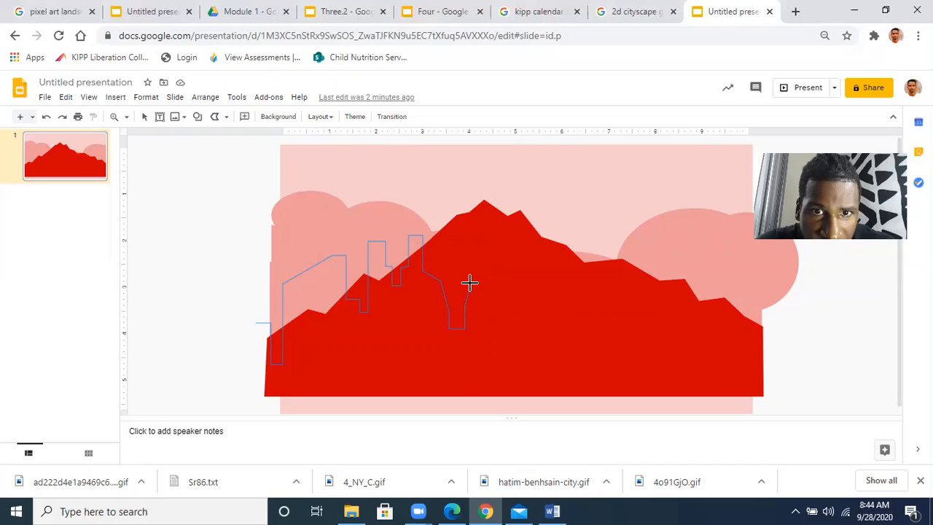
{"action": "left_click", "coordinate": [467, 280]}
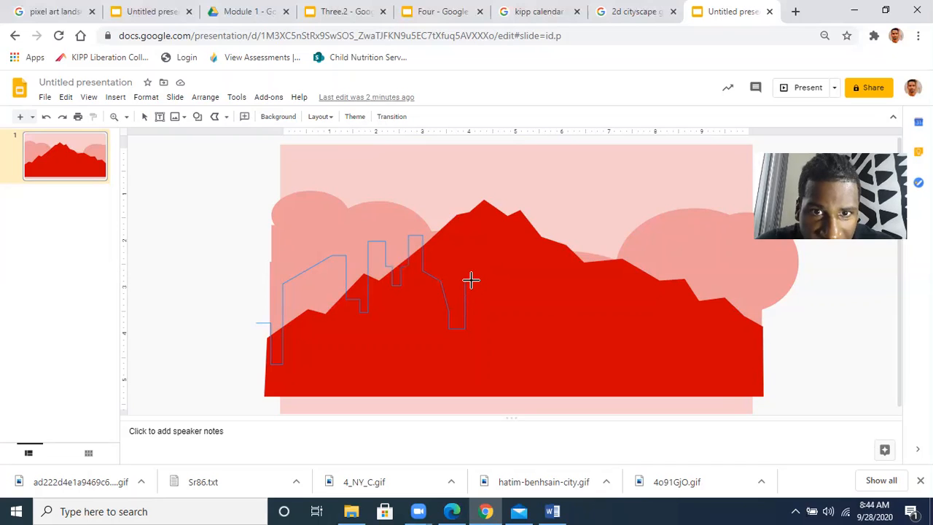
{"action": "left_click", "coordinate": [479, 281]}
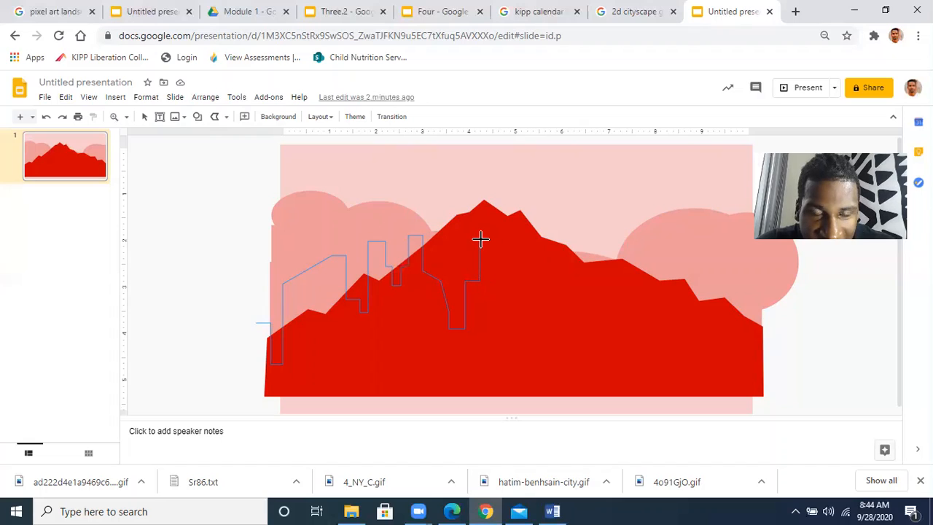
{"action": "left_click", "coordinate": [480, 239]}
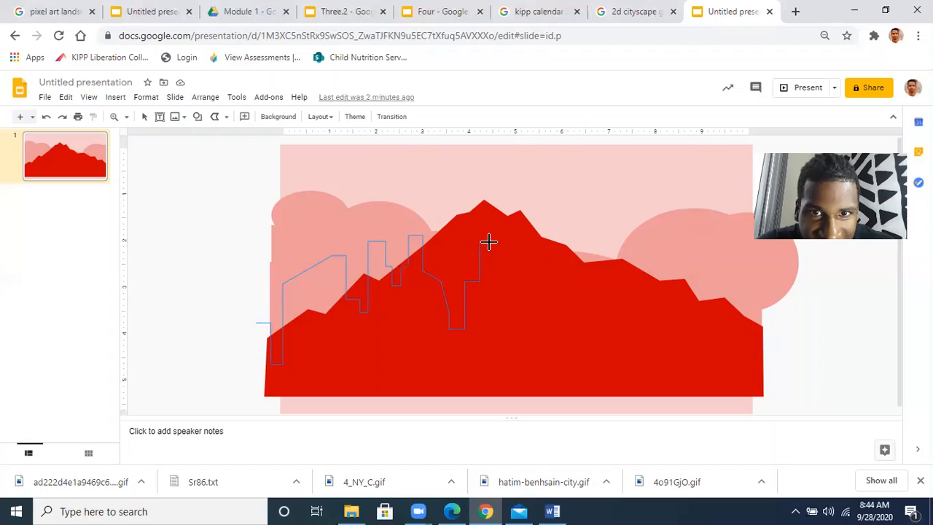
{"action": "left_click", "coordinate": [489, 242]}
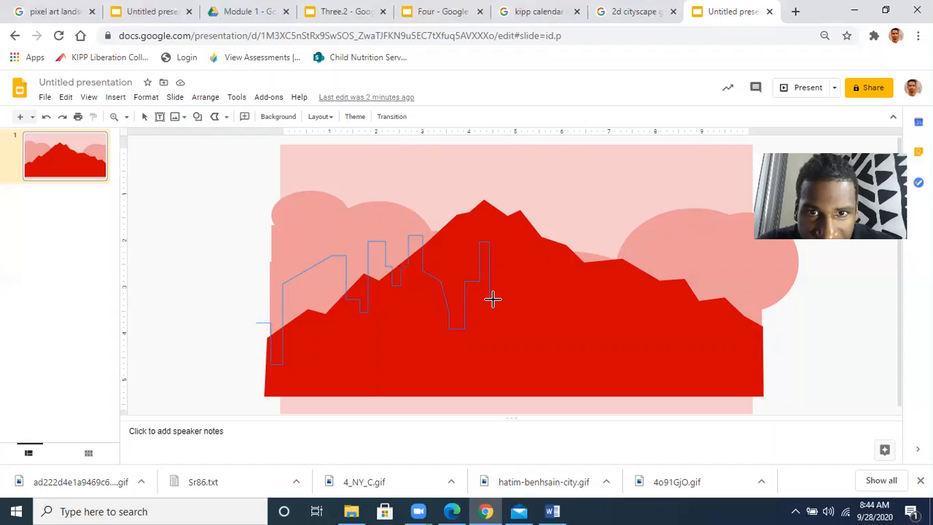
{"action": "left_click", "coordinate": [499, 304]}
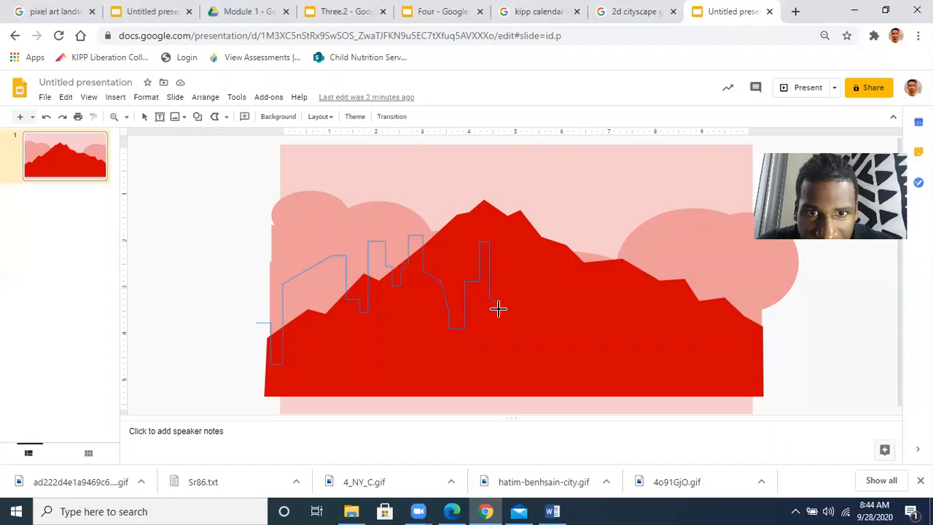